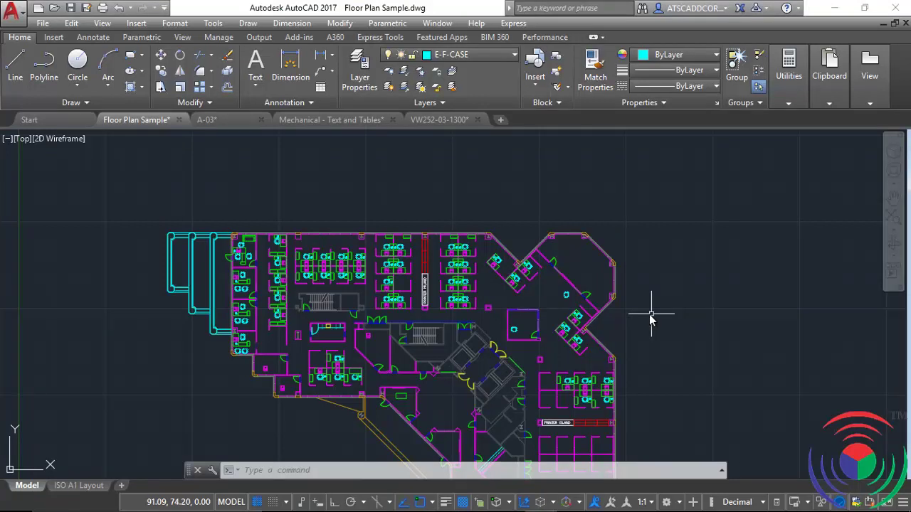
# Start a table from the command line and the Draw menu, then cancel both attempts.
pyautogui.click(315, 469)
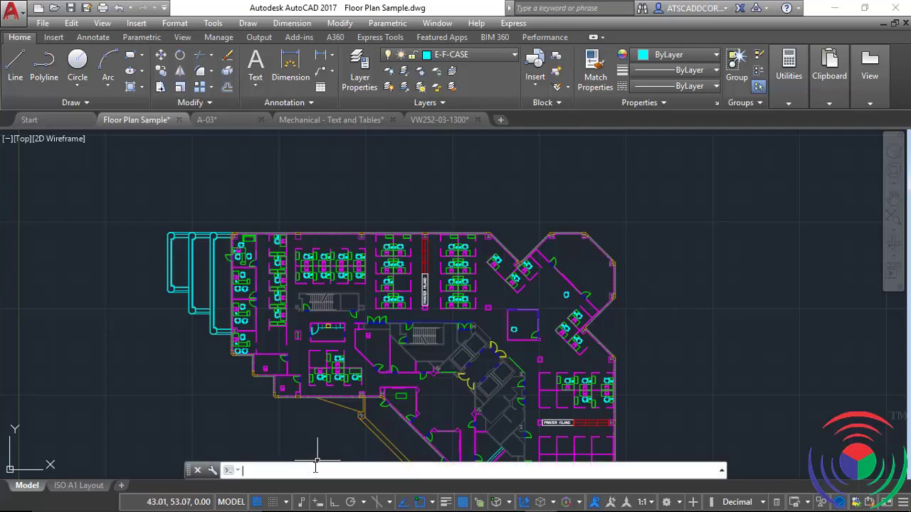
pyautogui.write('TABLEDIT')
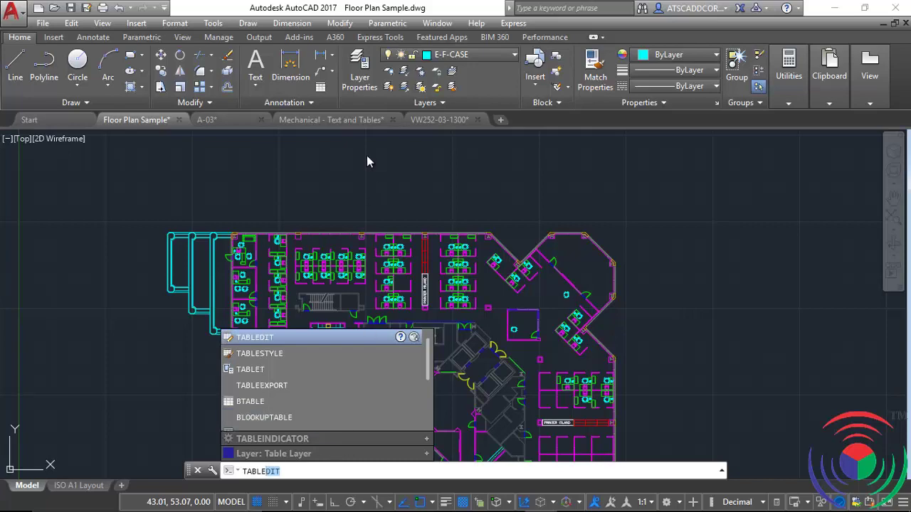
pyautogui.press('Escape')
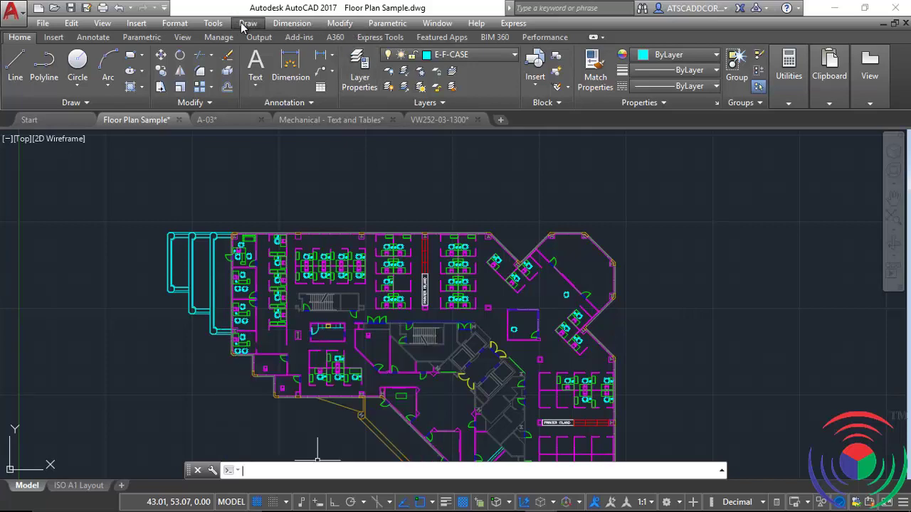
pyautogui.click(248, 23)
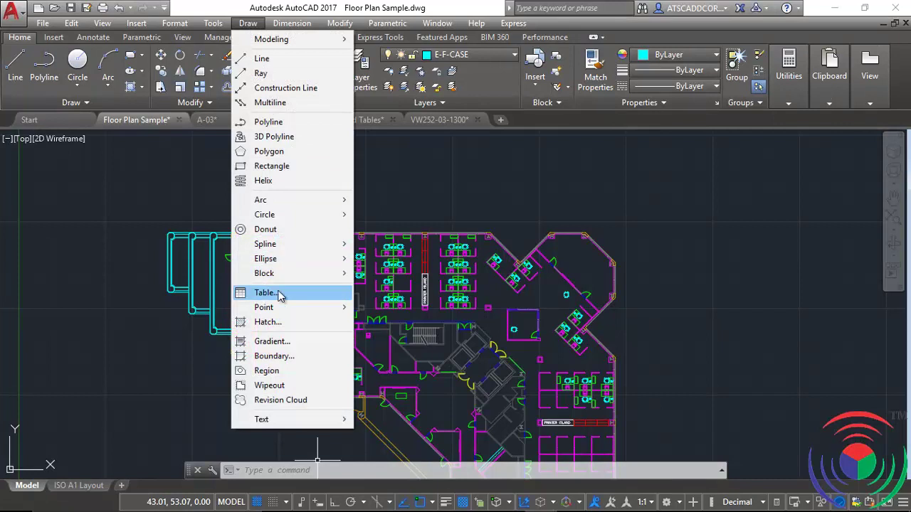
pyautogui.press('Escape')
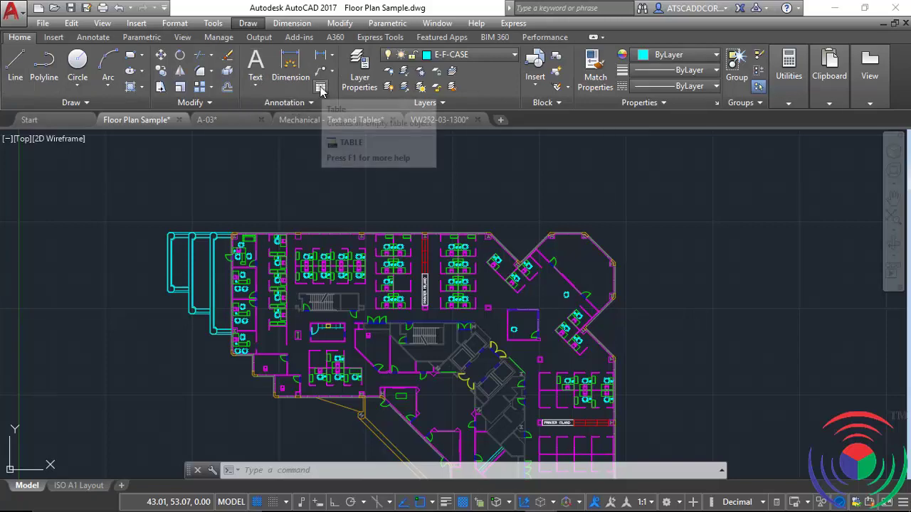
# Open Insert Table, try the Standard style, and keep ATS as the table style.
pyautogui.click(320, 86)
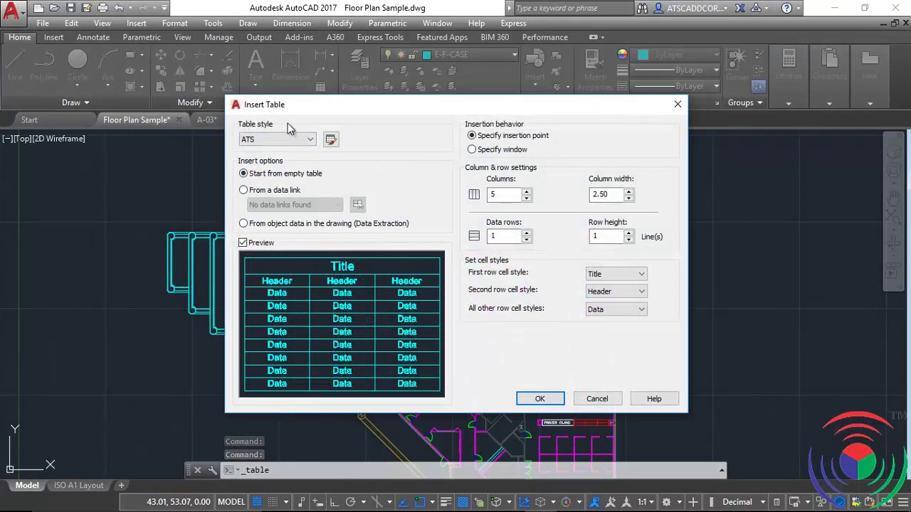
pyautogui.click(303, 139)
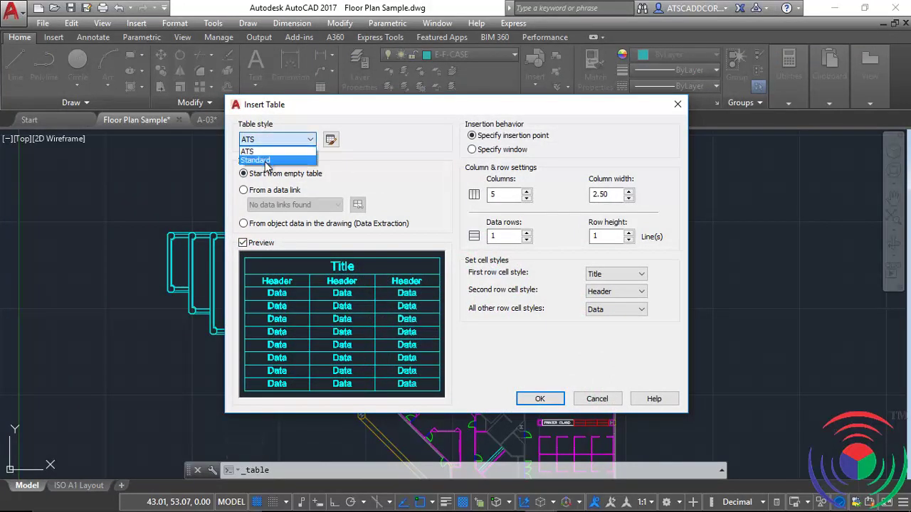
pyautogui.click(265, 161)
pyautogui.click(299, 140)
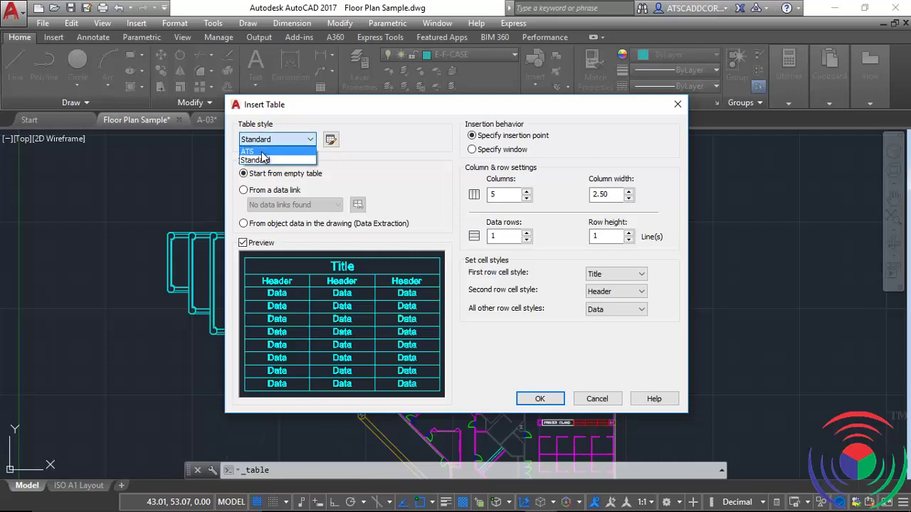
pyautogui.click(262, 152)
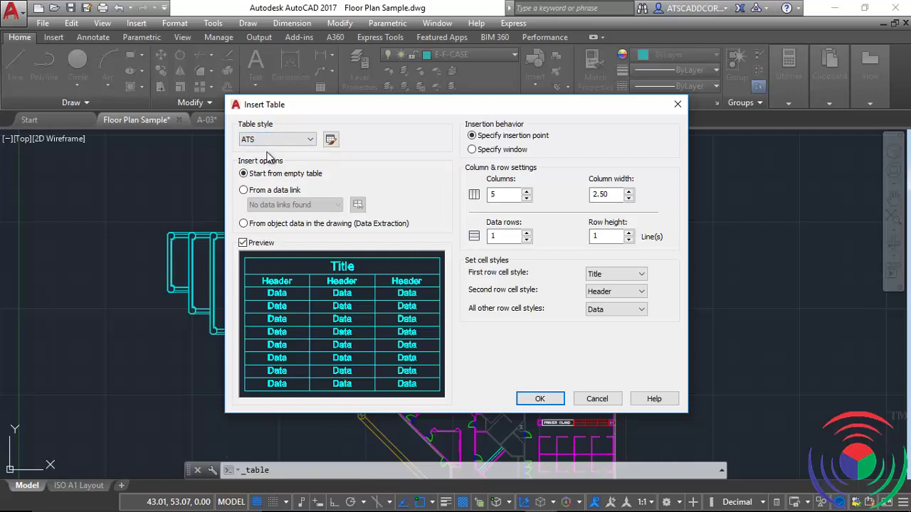
pyautogui.click(307, 141)
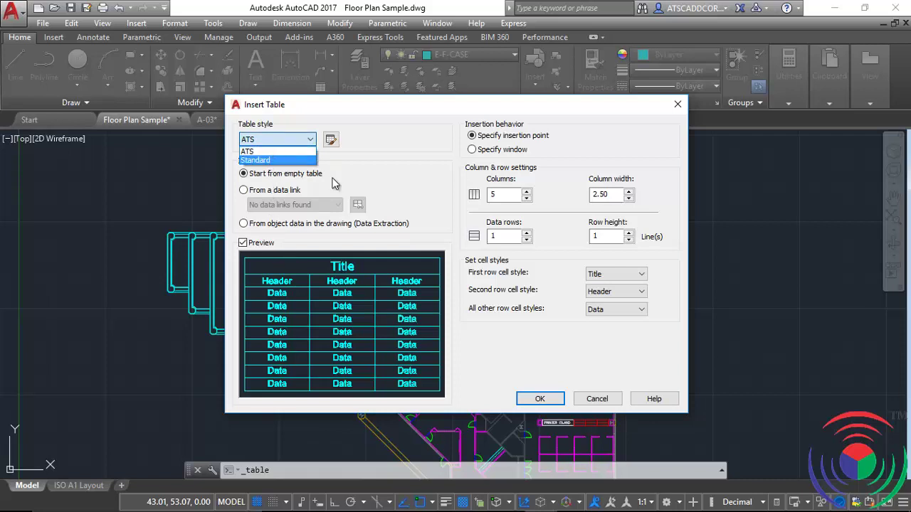
pyautogui.click(373, 162)
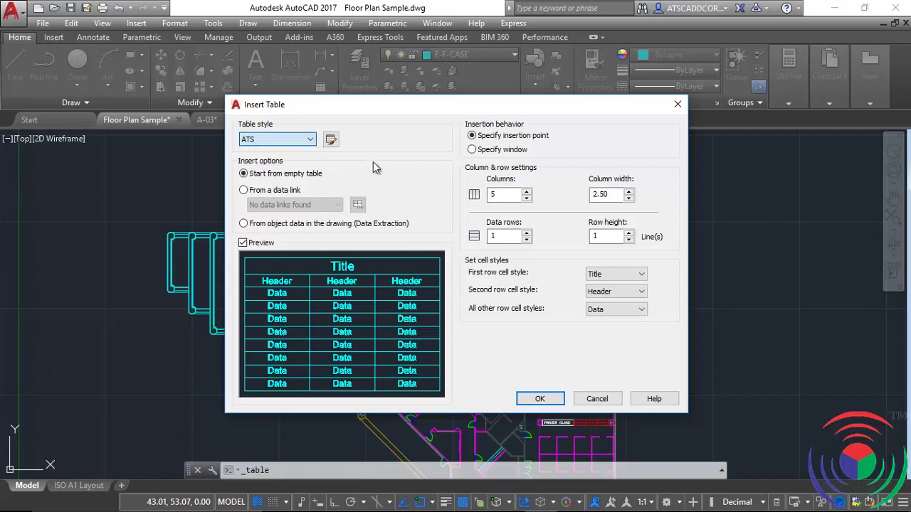
pyautogui.click(332, 140)
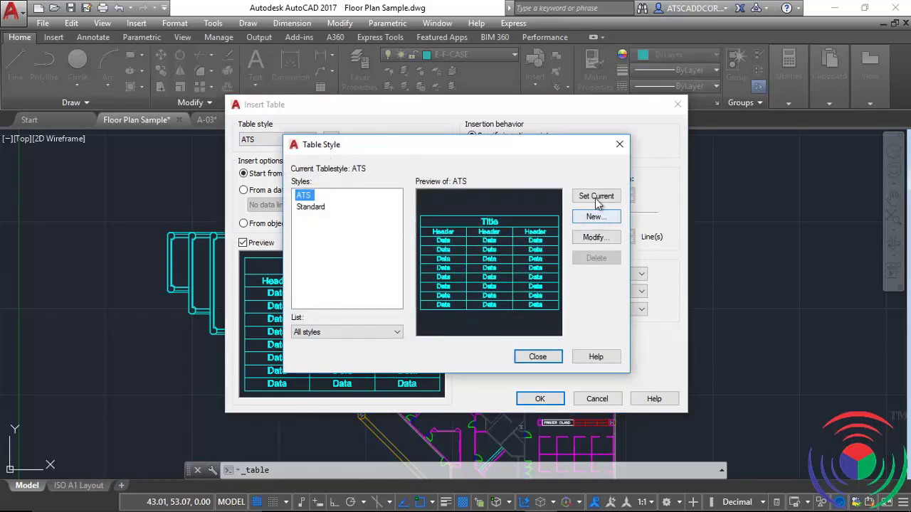
pyautogui.click(540, 357)
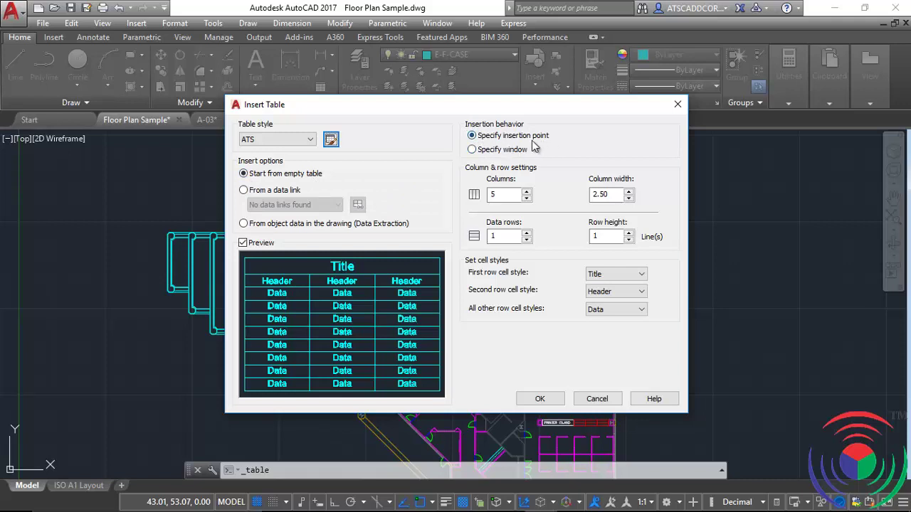
# Use Specify insertion point with 5 columns and 6 data rows.
pyautogui.click(471, 150)
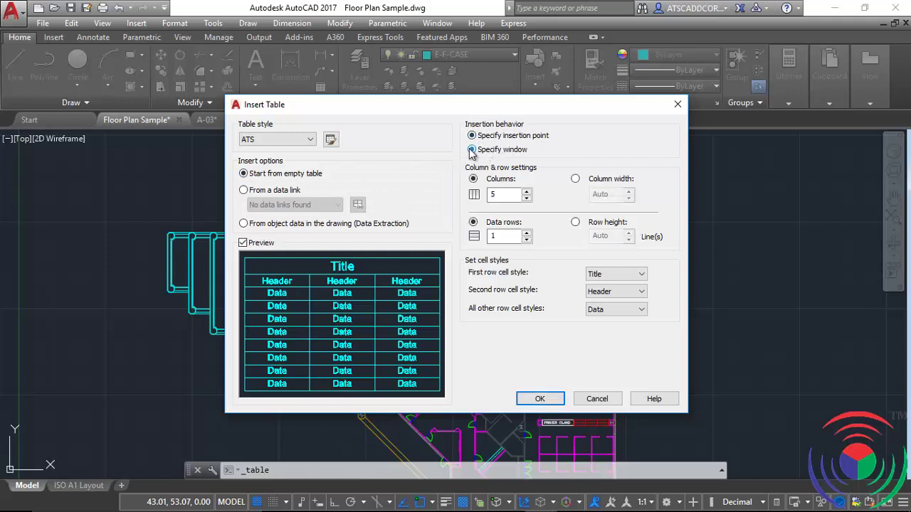
pyautogui.moveTo(502, 149)
pyautogui.click(473, 135)
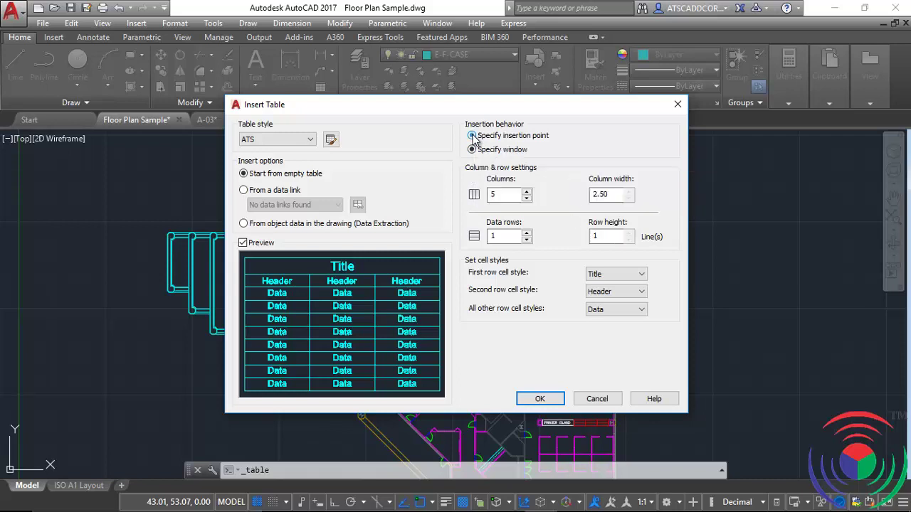
pyautogui.doubleClick(504, 196)
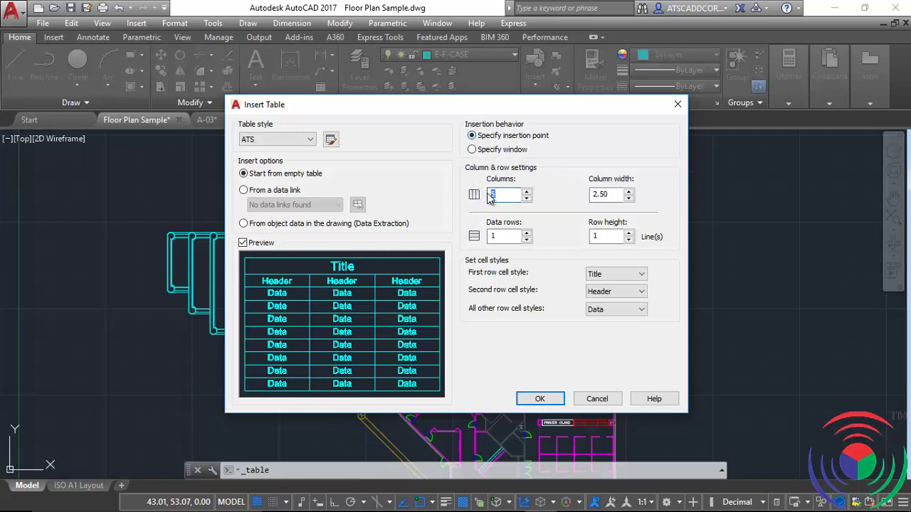
pyautogui.write('5')
pyautogui.doubleClick(507, 194)
pyautogui.doubleClick(504, 236)
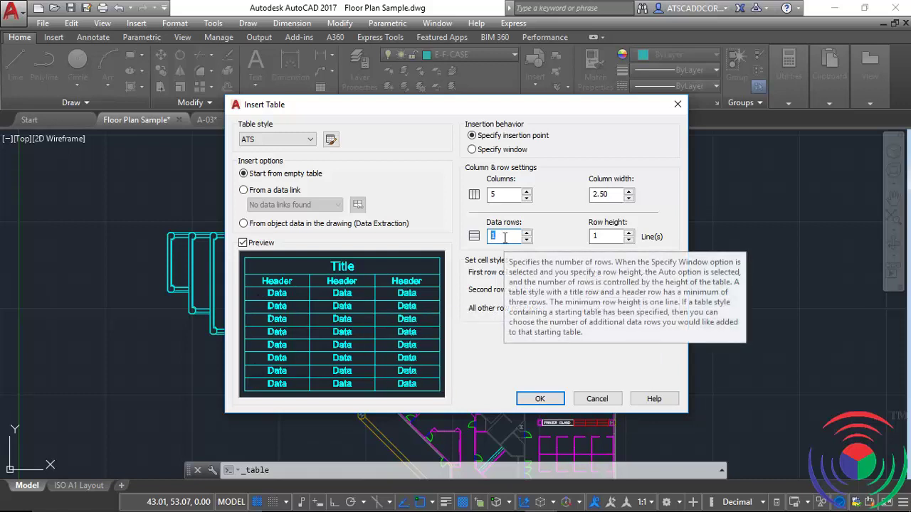
pyautogui.write('6')
pyautogui.click(611, 193)
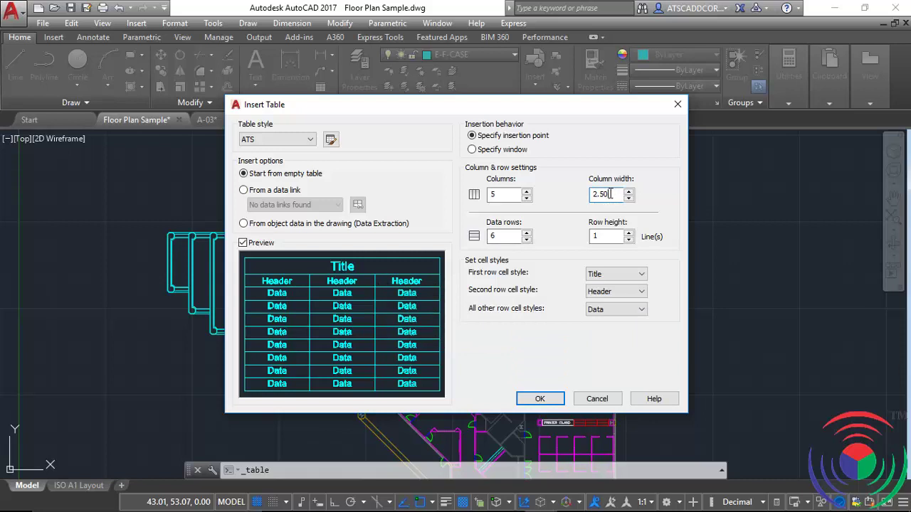
pyautogui.click(610, 235)
# Keep cell styles Title for the first row and Data for the others, then confirm with OK.
pyautogui.click(613, 275)
pyautogui.click(610, 285)
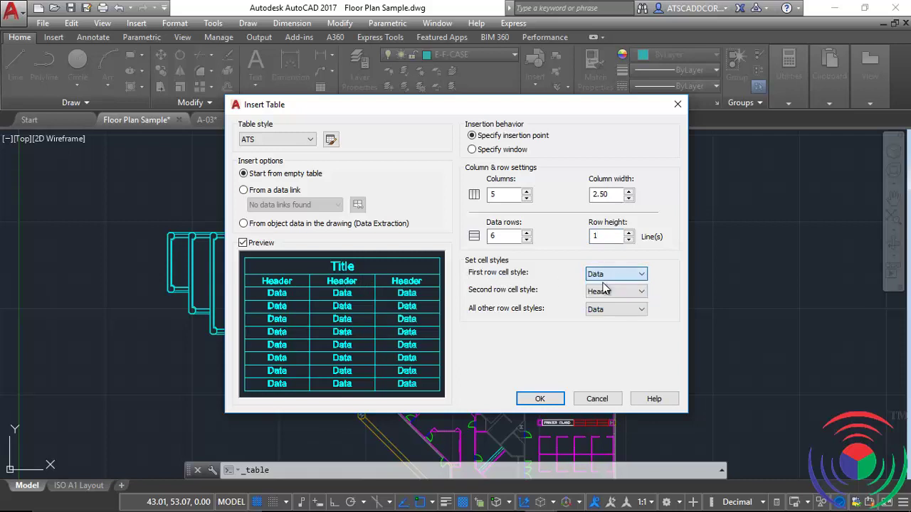
pyautogui.click(614, 276)
pyautogui.click(601, 294)
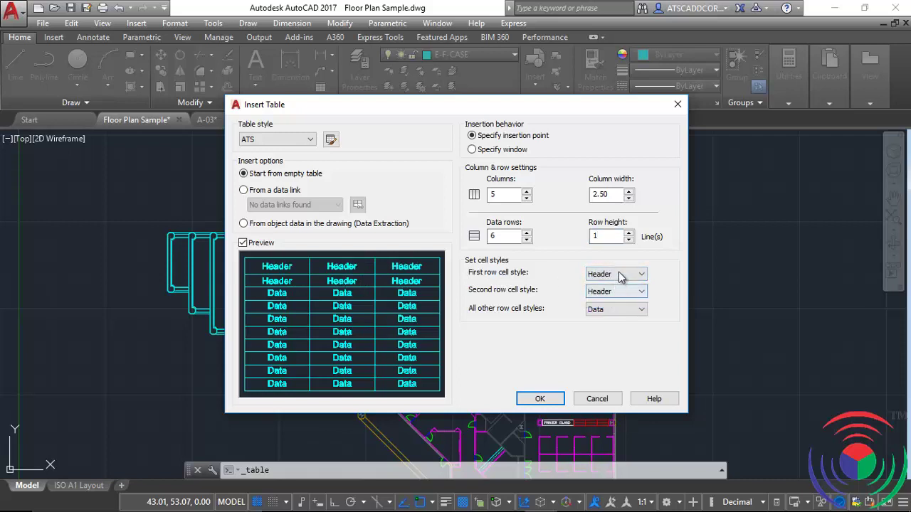
pyautogui.click(615, 275)
pyautogui.click(595, 304)
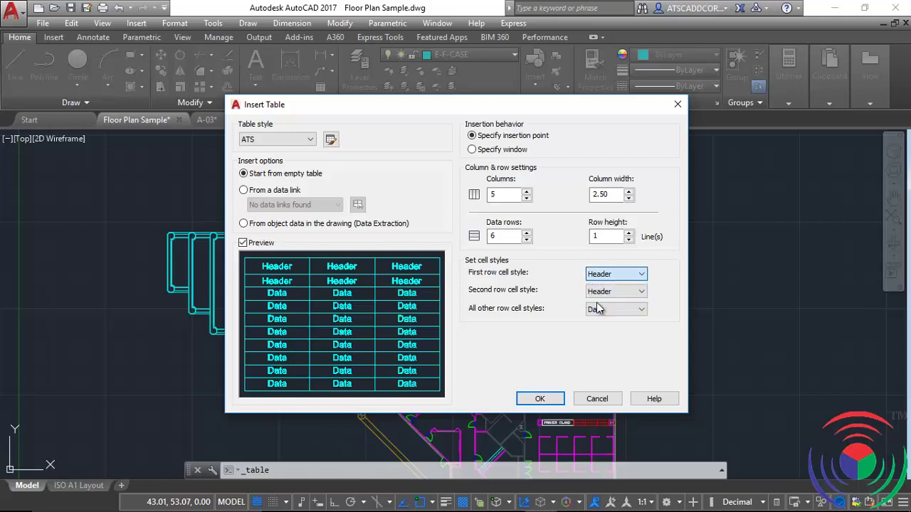
pyautogui.click(615, 292)
pyautogui.click(617, 296)
pyautogui.click(616, 311)
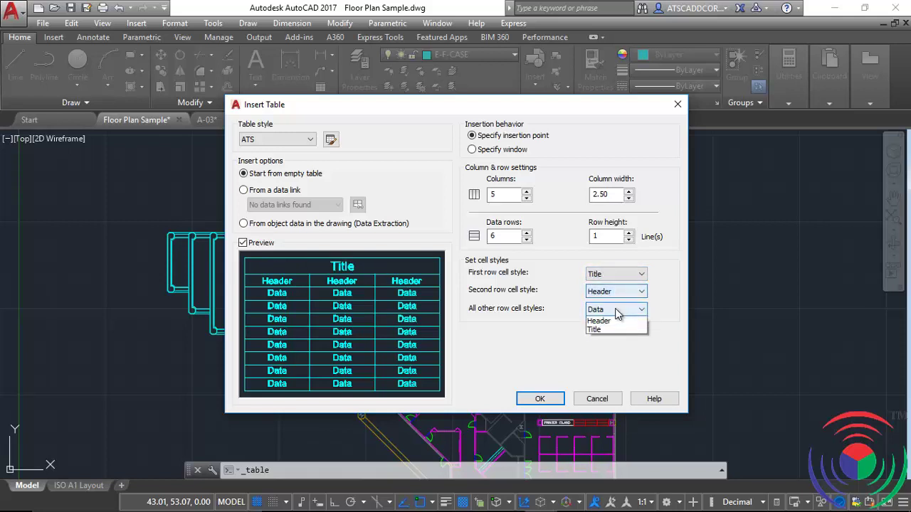
pyautogui.click(616, 313)
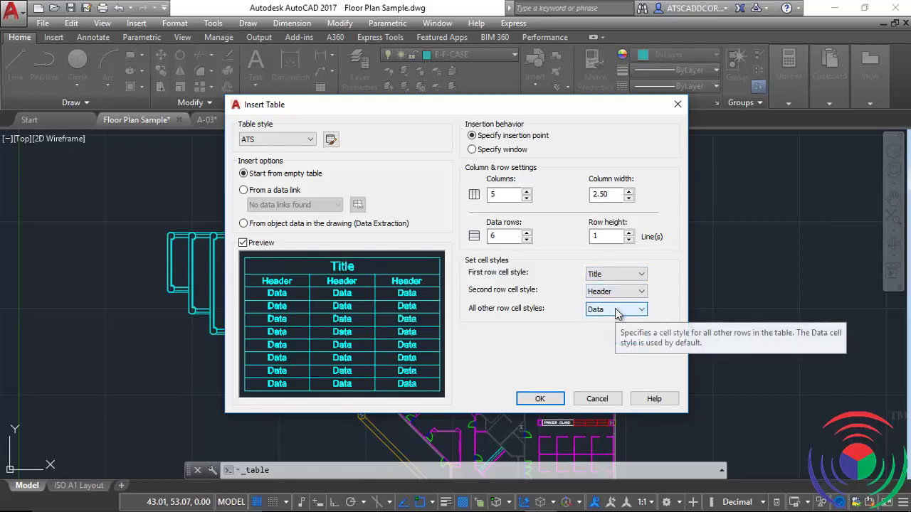
pyautogui.click(539, 400)
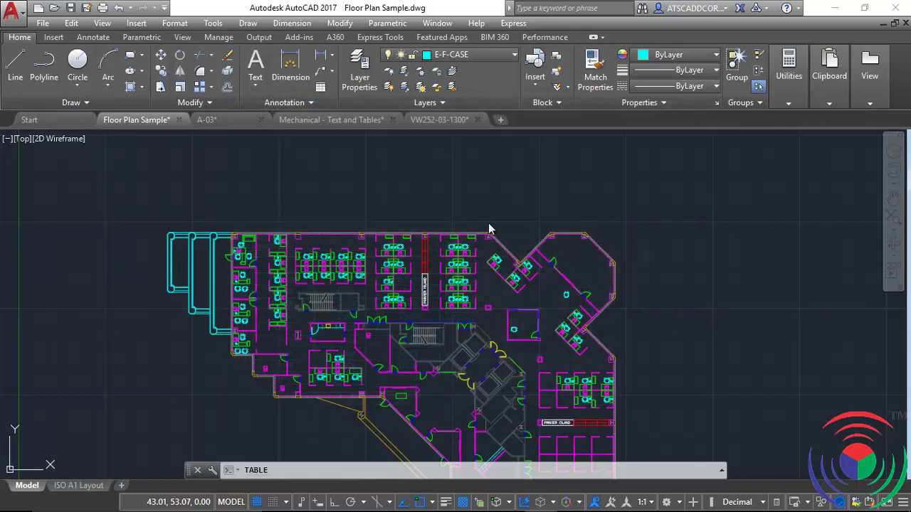
# Place the 5-column table in the empty space above the floor plan.
pyautogui.moveTo(423, 180); pyautogui.dragTo(519, 333, button='middle')
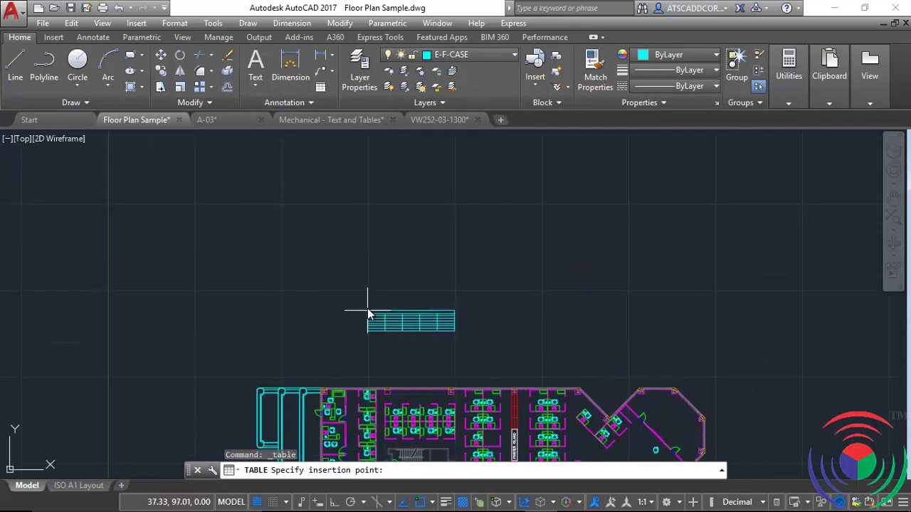
pyautogui.scroll(3, 366, 306)
pyautogui.click(295, 238)
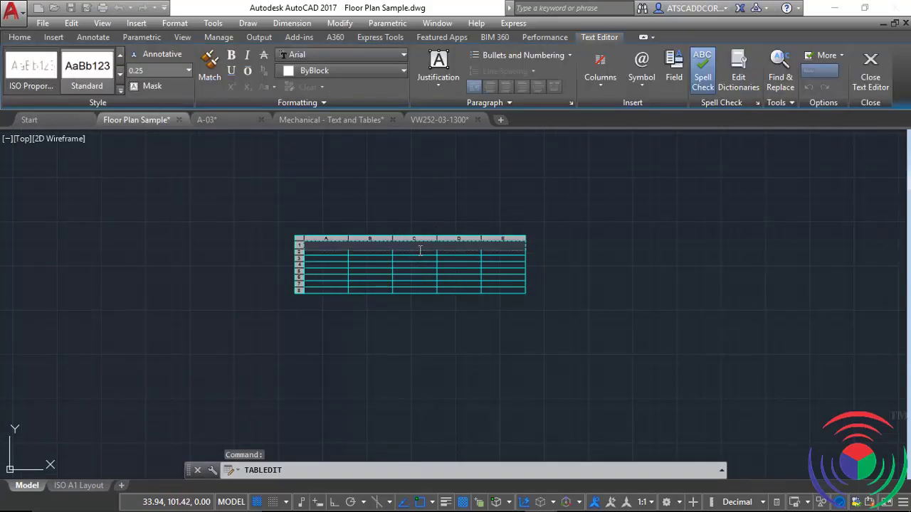
pyautogui.scroll(2, 420, 251)
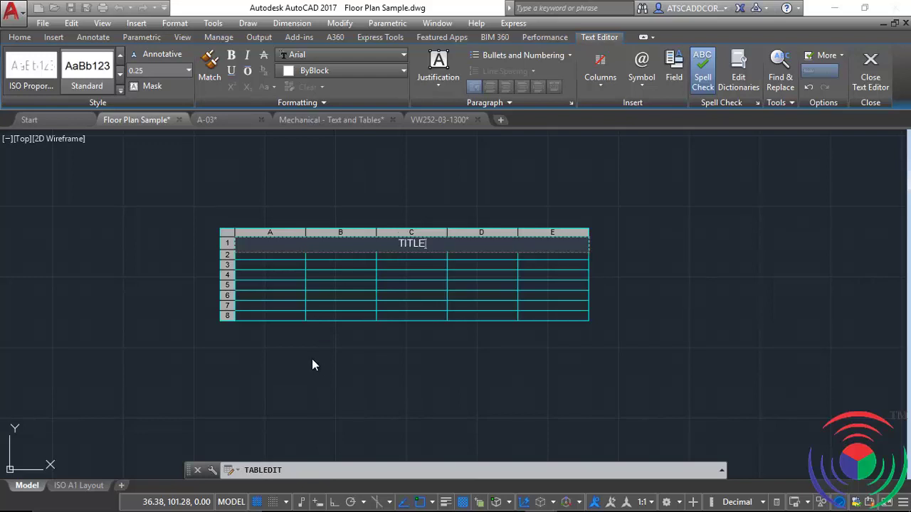
# Finish the title and enter HEADER in table cell A2.
pyautogui.click(296, 346)
pyautogui.scroll(4, 272, 249)
pyautogui.click(287, 269)
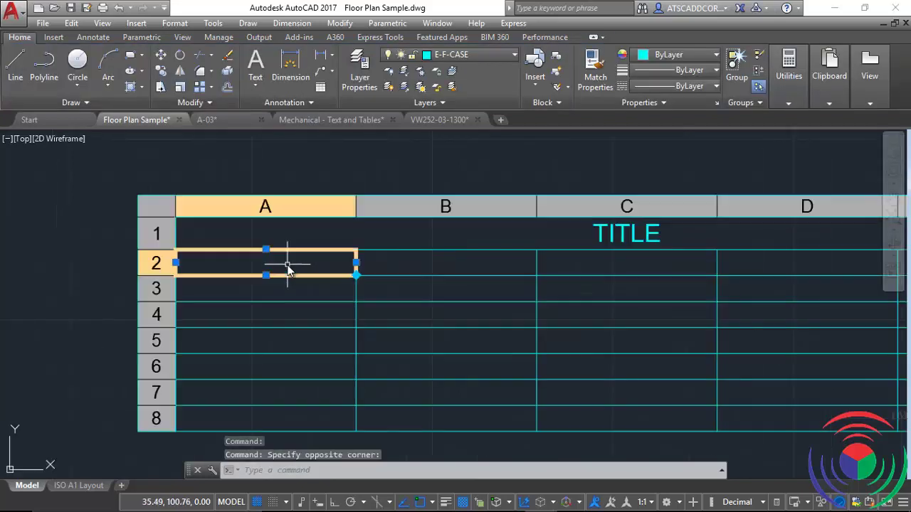
pyautogui.doubleClick(287, 268)
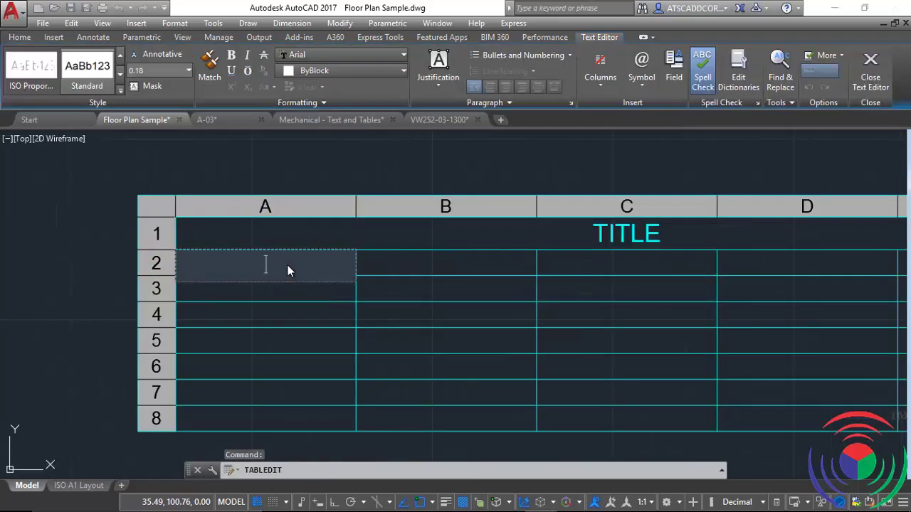
pyautogui.write('h')
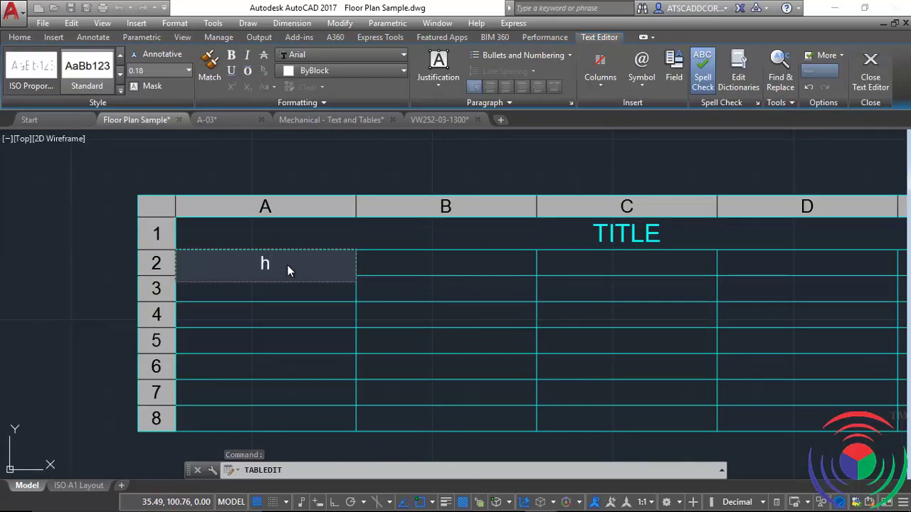
pyautogui.press('BackSpace')
pyautogui.write('HEA')
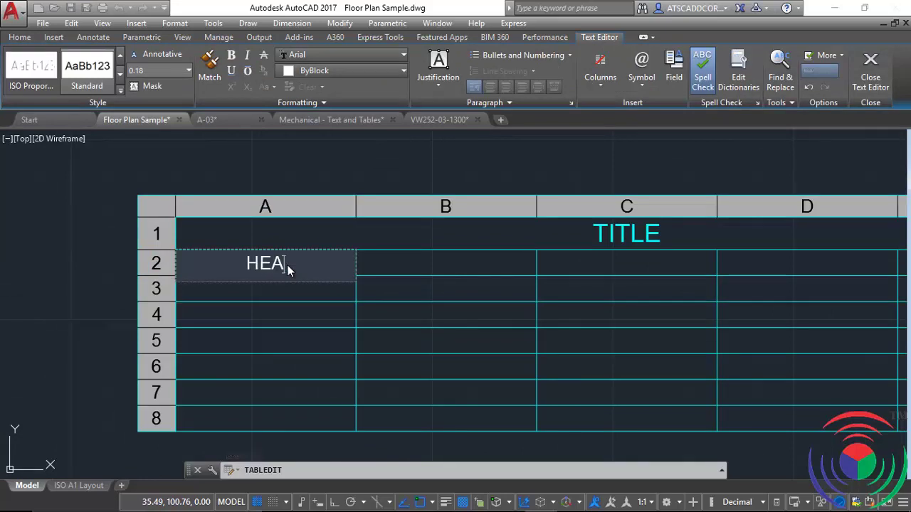
pyautogui.write('DER')
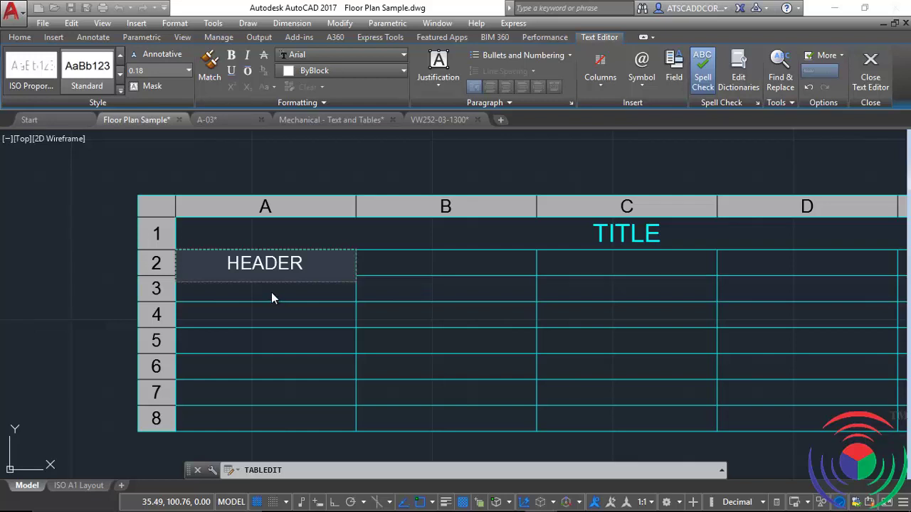
pyautogui.click(270, 289)
# Enter DATA in cell A3 and exit the text editor.
pyautogui.doubleClick(270, 289)
pyautogui.write('D')
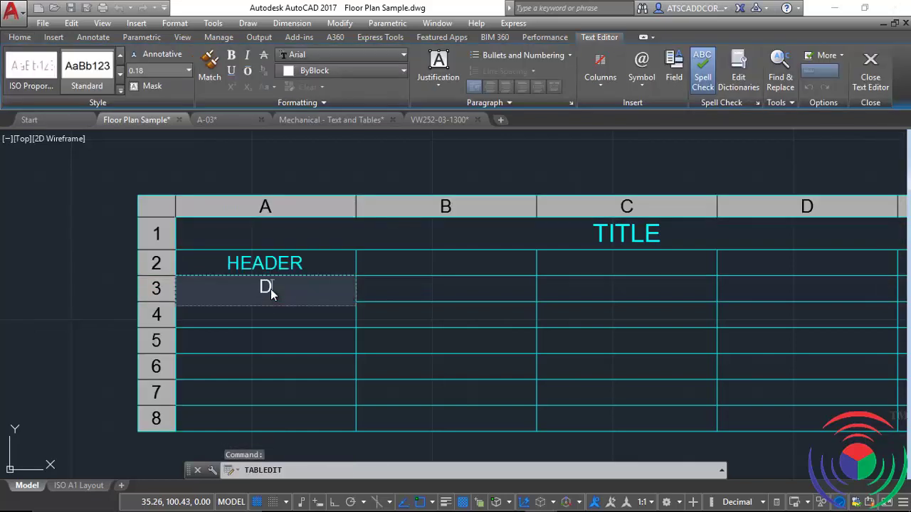
pyautogui.write('ATA')
pyautogui.click(53, 260)
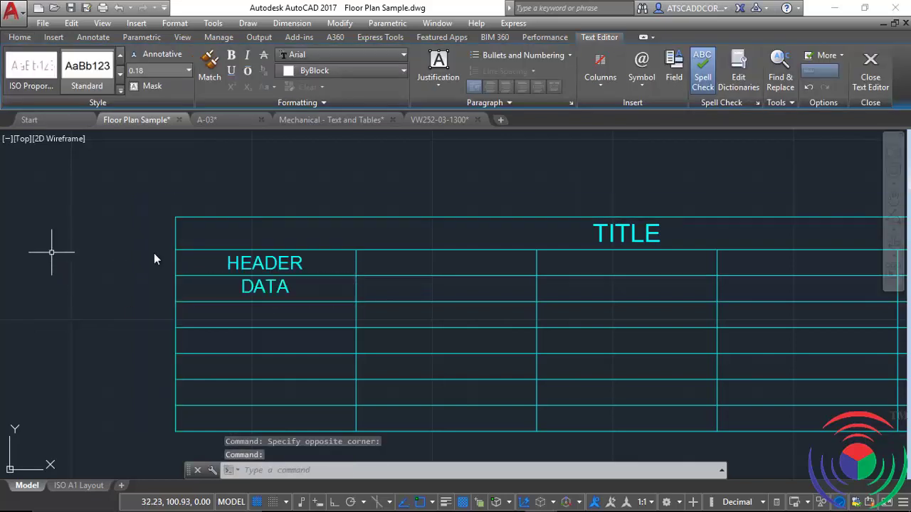
pyautogui.scroll(-2, 509, 190)
pyautogui.moveTo(575, 257); pyautogui.dragTo(453, 274, button='middle')
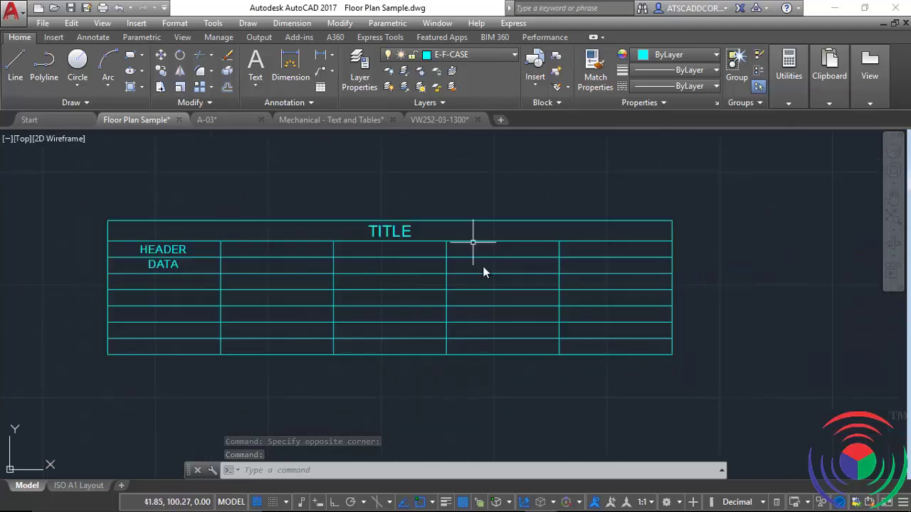
pyautogui.moveTo(593, 321); pyautogui.dragTo(616, 240, button='middle')
# Start a new ATS-style table with Specify window, 5 columns and 6 data rows.
pyautogui.scroll(-2, 540, 214)
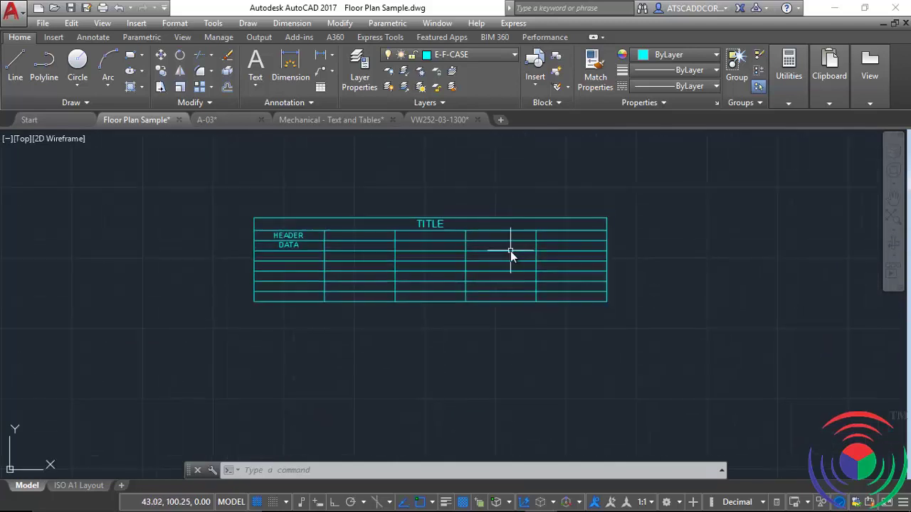
pyautogui.moveTo(489, 261); pyautogui.dragTo(423, 278, button='middle')
pyautogui.click(321, 86)
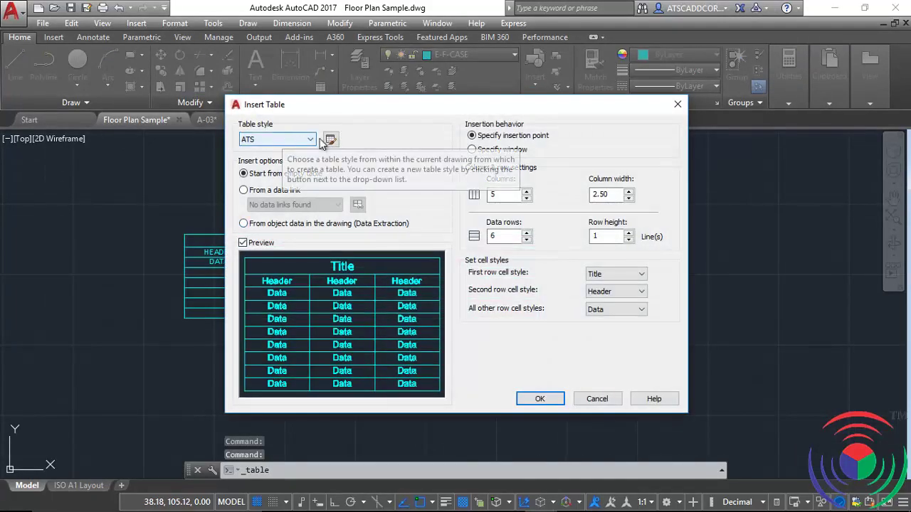
pyautogui.click(311, 138)
pyautogui.click(310, 138)
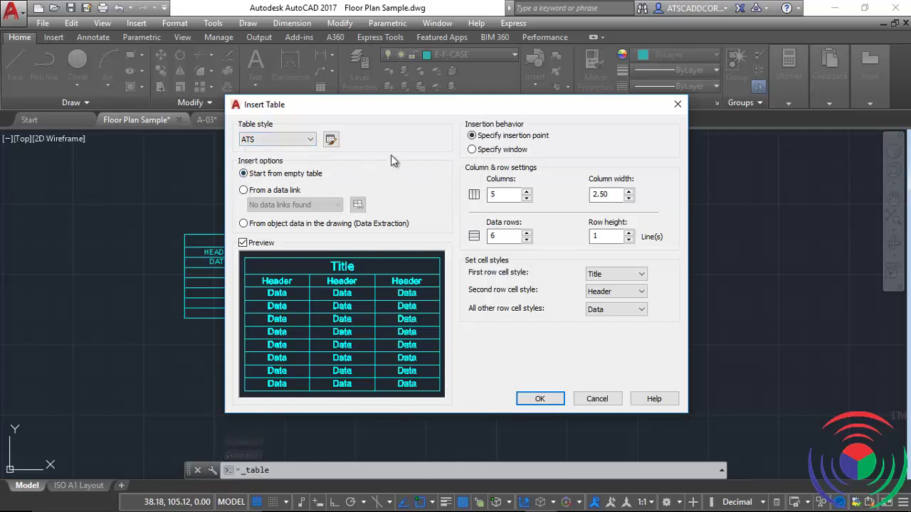
pyautogui.click(472, 150)
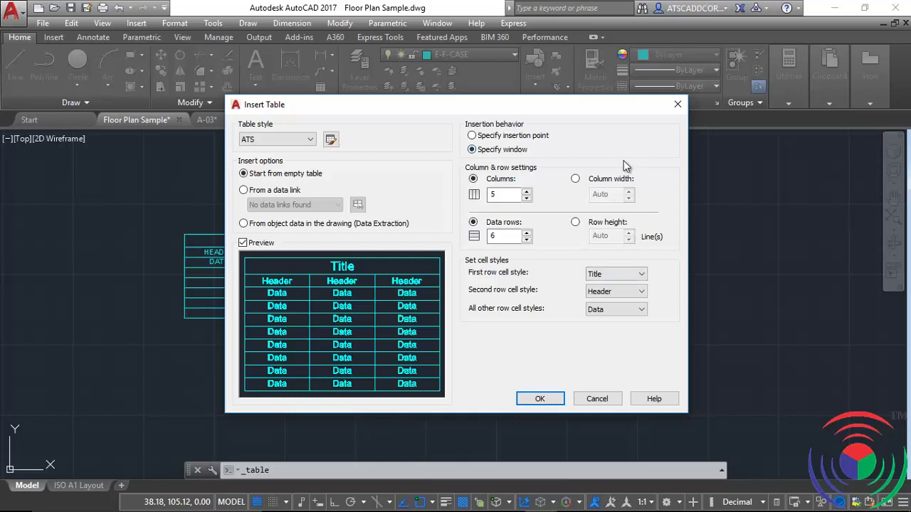
pyautogui.click(506, 194)
pyautogui.click(539, 399)
# Draw a window-sized empty table to the right of the first table.
pyautogui.moveTo(575, 243); pyautogui.dragTo(306, 284, button='middle')
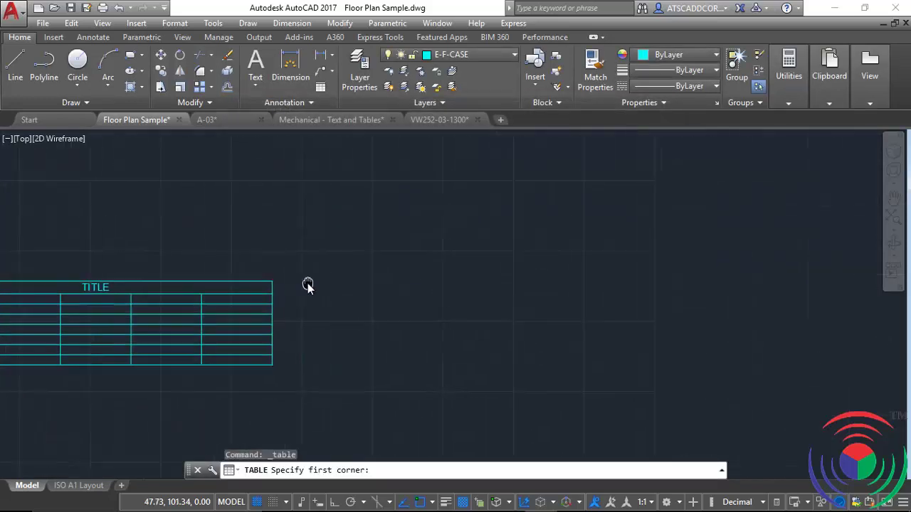
pyautogui.click(343, 225)
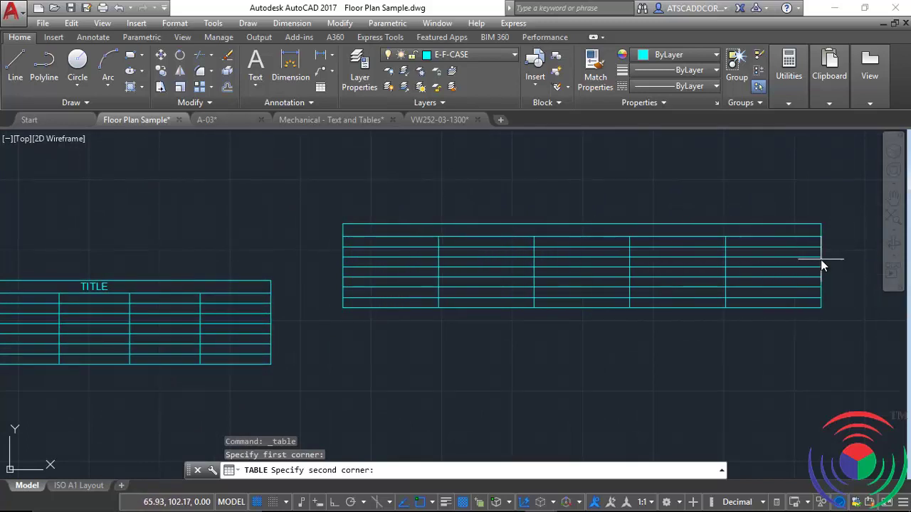
pyautogui.click(774, 274)
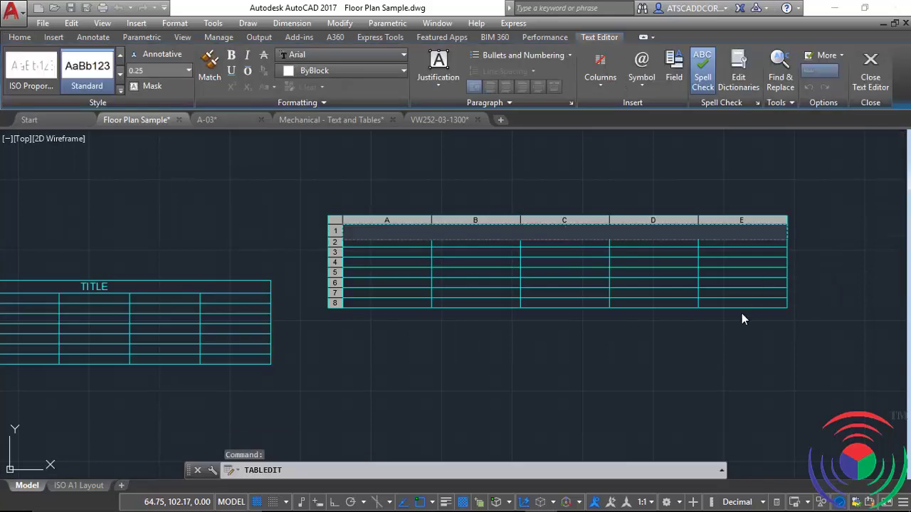
pyautogui.click(738, 315)
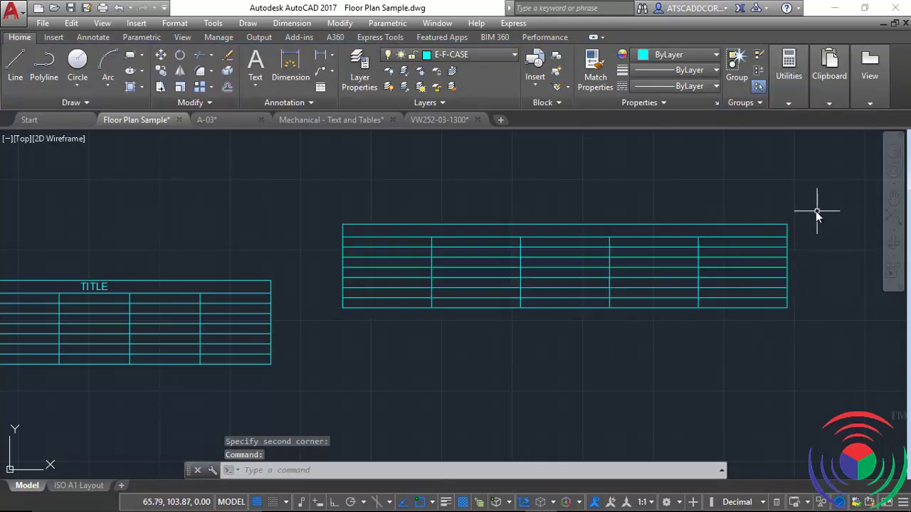
pyautogui.moveTo(459, 228); pyautogui.dragTo(358, 160, button='middle')
# Insert a second window-sized empty table below the first one.
pyautogui.click(327, 87)
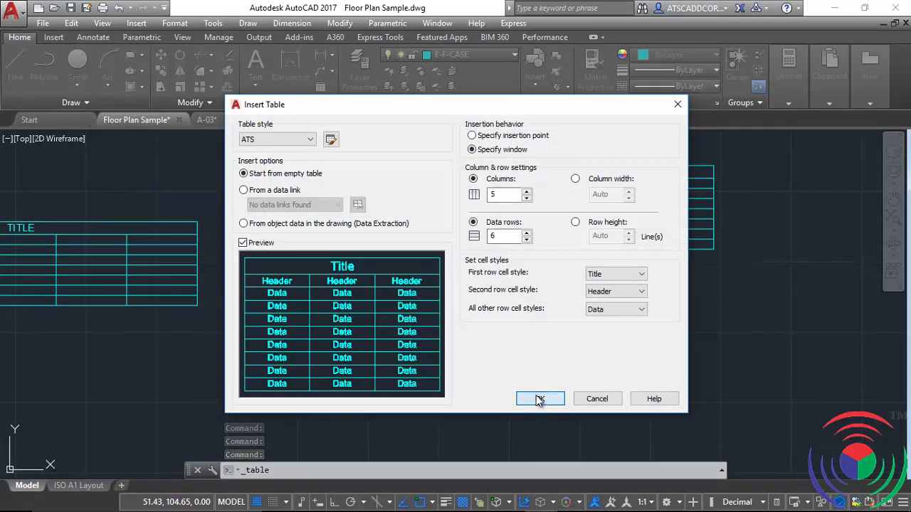
pyautogui.click(539, 399)
pyautogui.moveTo(584, 274); pyautogui.dragTo(598, 203, button='middle')
pyautogui.click(317, 234)
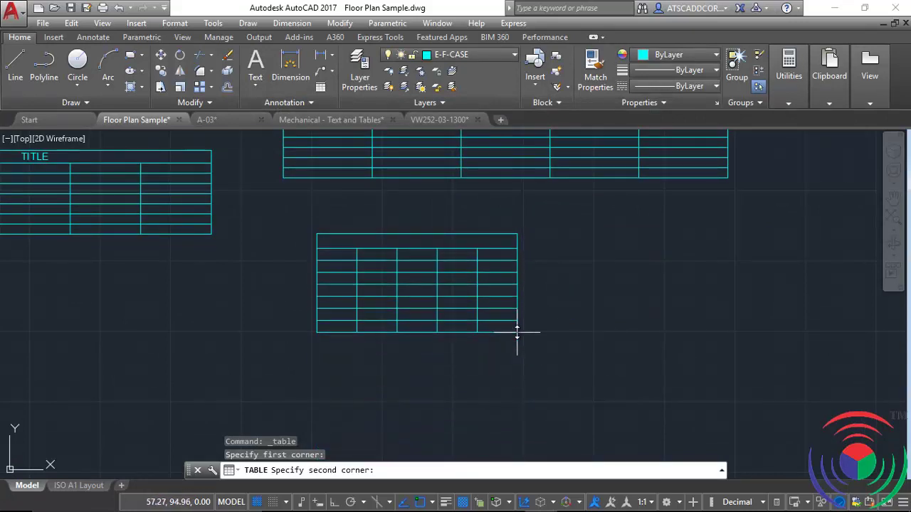
pyautogui.moveTo(493, 373)
pyautogui.mouseDown(button='middle')
pyautogui.moveTo(464, 302)
pyautogui.moveTo(431, 284)
pyautogui.mouseUp(button='middle')
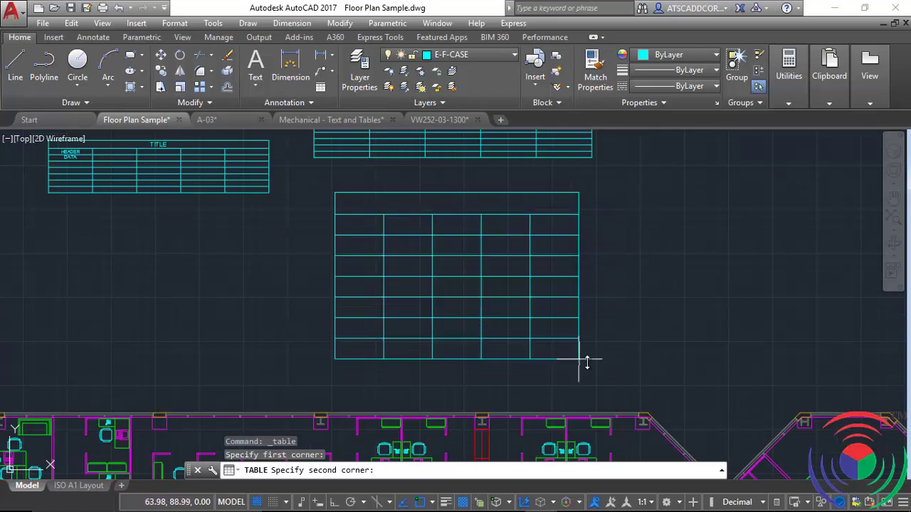
pyautogui.click(593, 357)
pyautogui.write('xcxc')
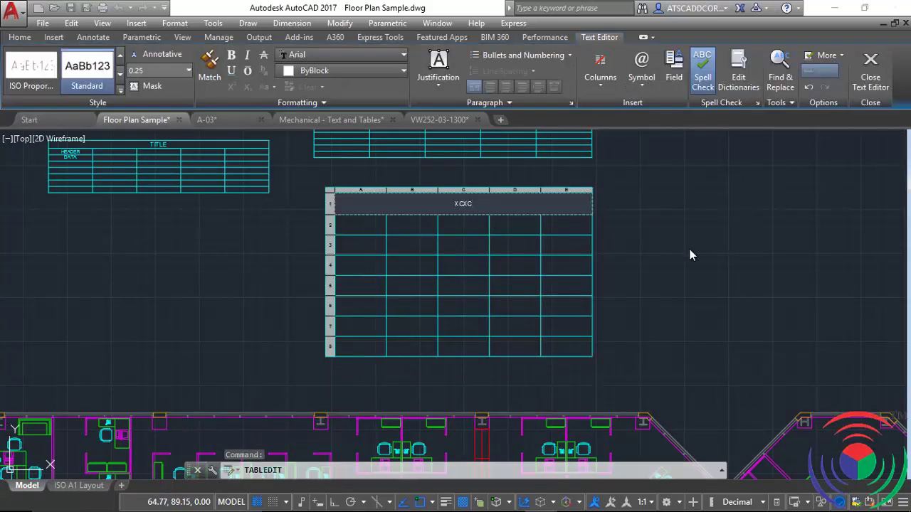
pyautogui.click(600, 258)
pyautogui.moveTo(463, 204); pyautogui.dragTo(200, 266, button='middle')
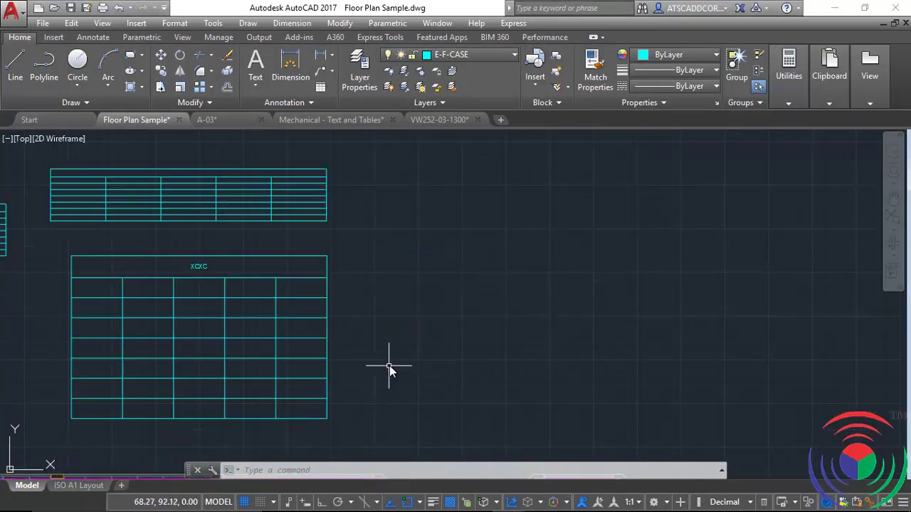
pyautogui.moveTo(389, 366); pyautogui.dragTo(430, 342, button='middle')
# Start a window-sized ATS table with 2.50 column width and 1-line row height.
pyautogui.click(320, 86)
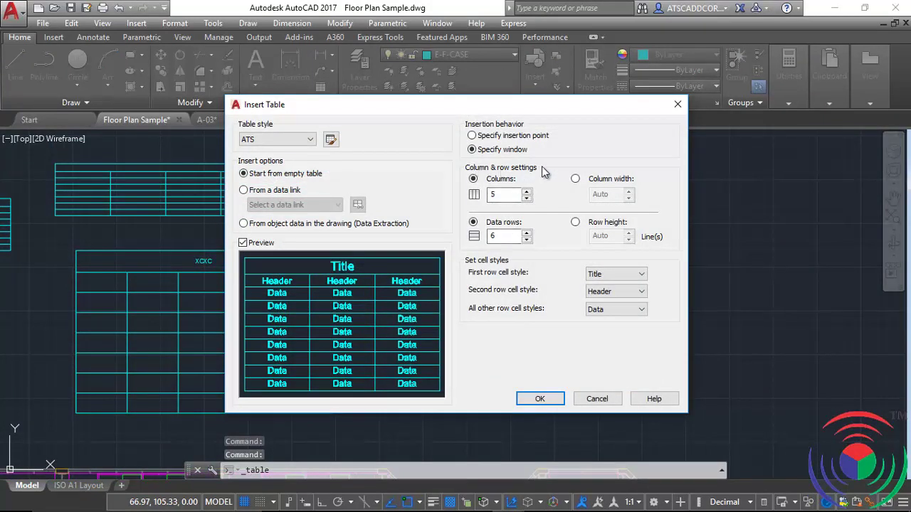
pyautogui.click(488, 193)
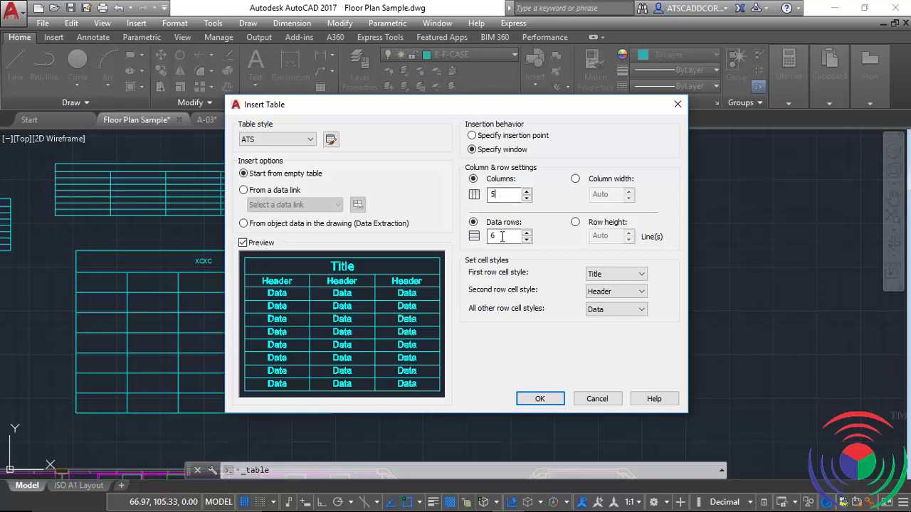
pyautogui.click(575, 179)
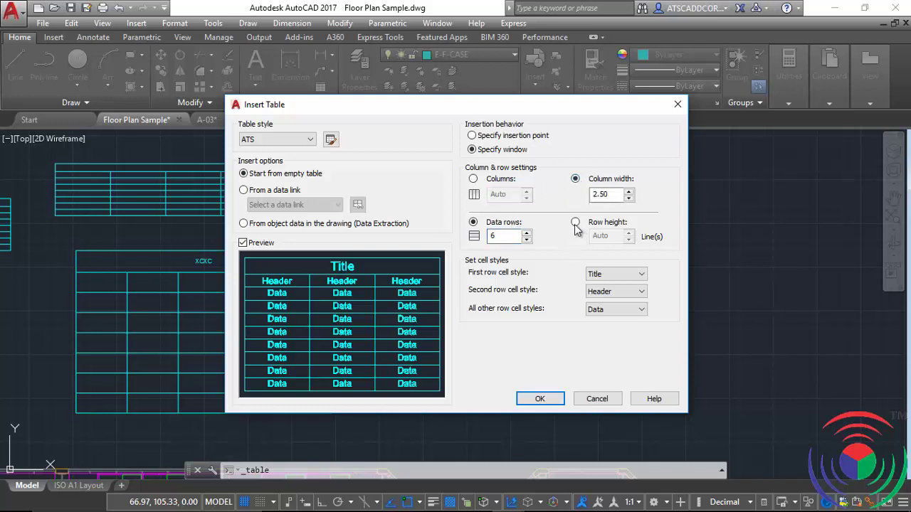
pyautogui.click(575, 222)
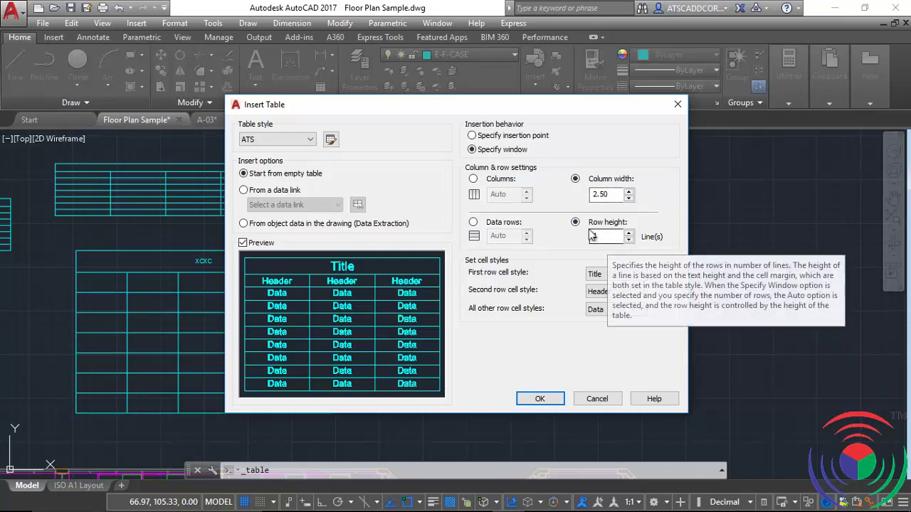
pyautogui.click(473, 222)
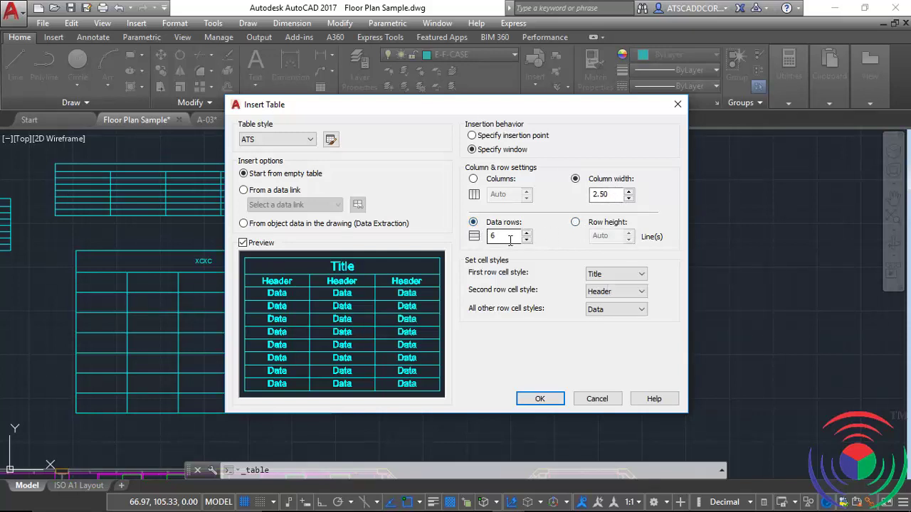
pyautogui.click(508, 237)
pyautogui.click(575, 222)
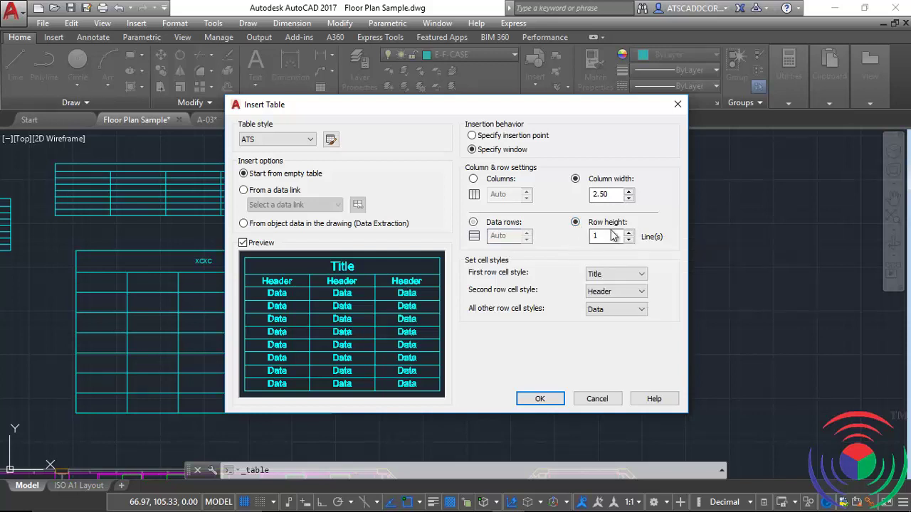
pyautogui.click(473, 179)
pyautogui.click(576, 179)
pyautogui.click(473, 222)
pyautogui.click(575, 222)
pyautogui.click(541, 398)
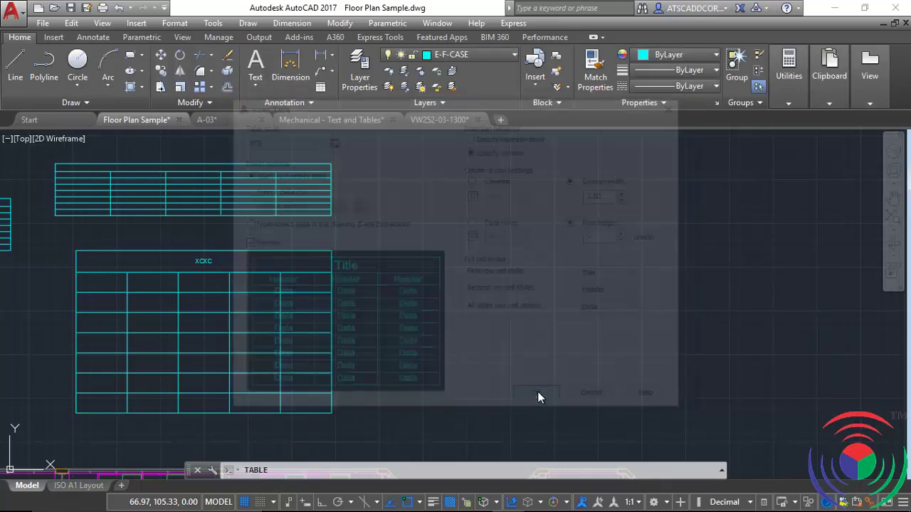
# Place the tall many-row empty table by picking its two corners.
pyautogui.click(424, 214)
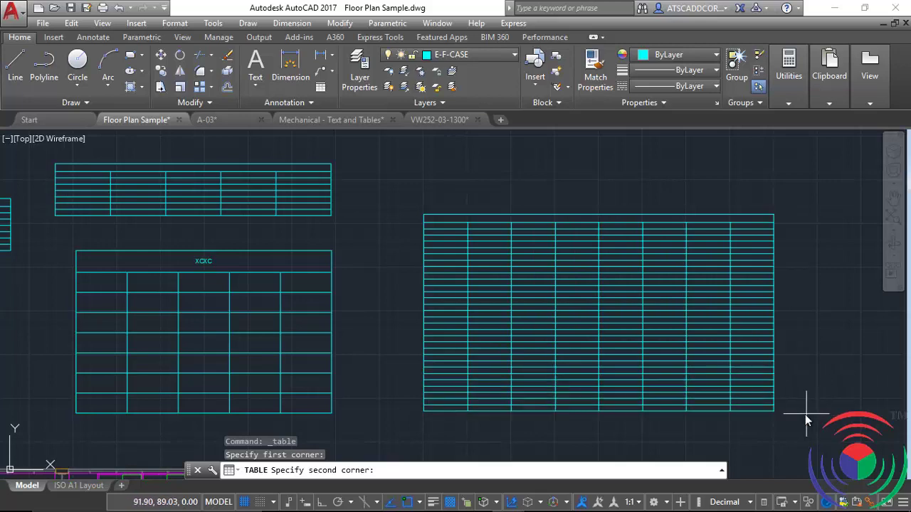
pyautogui.click(734, 399)
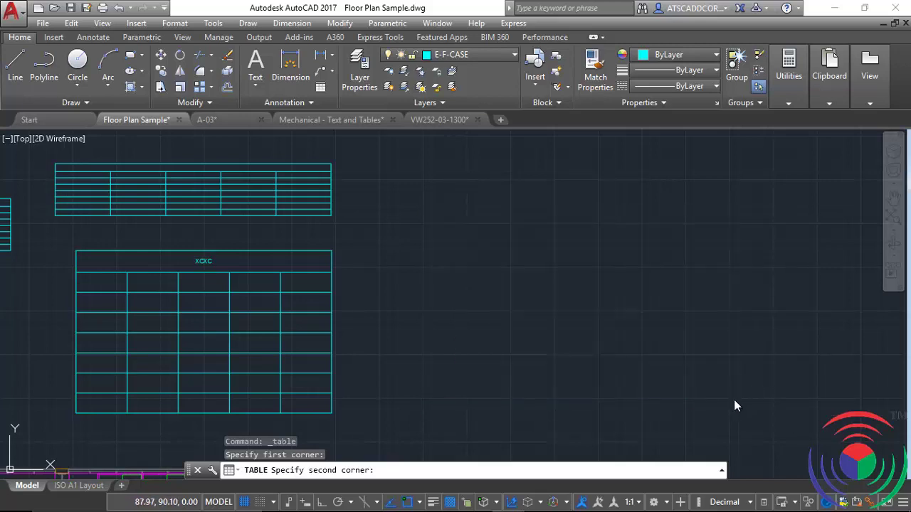
pyautogui.click(575, 412)
pyautogui.moveTo(508, 302); pyautogui.dragTo(349, 293, button='middle')
# Start another window-sized table with 6 data rows and set its first corner.
pyautogui.click(321, 87)
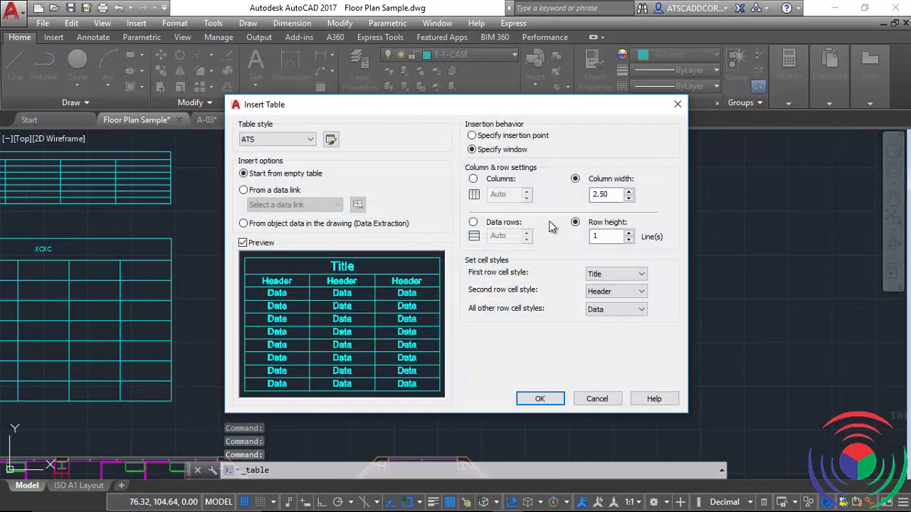
pyautogui.click(474, 222)
pyautogui.doubleClick(498, 235)
pyautogui.write('6')
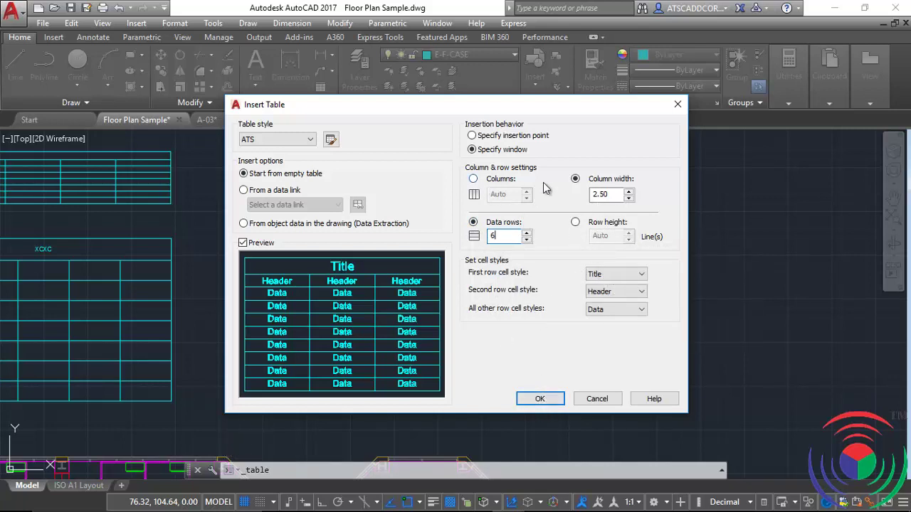
pyautogui.click(539, 399)
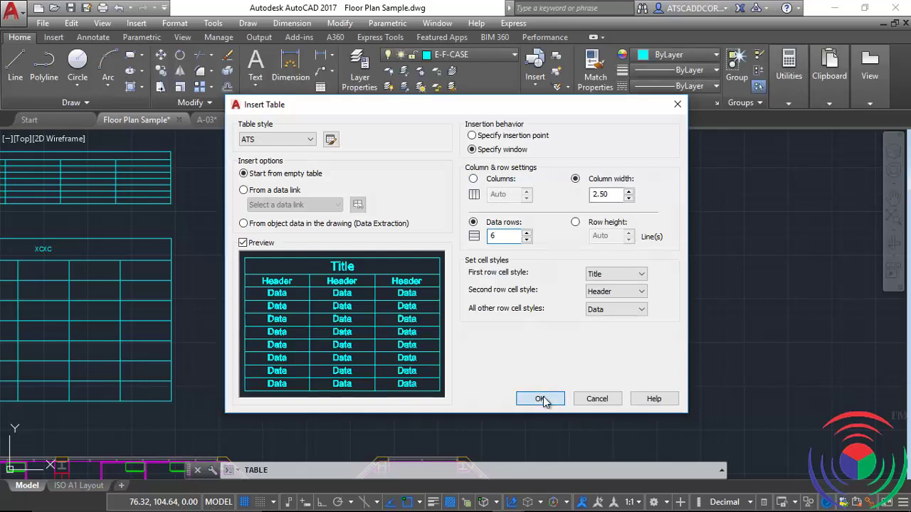
pyautogui.moveTo(619, 250); pyautogui.dragTo(319, 258, button='middle')
# Place the 8-column, 6-data-row empty table between two picked corners.
pyautogui.click(296, 193)
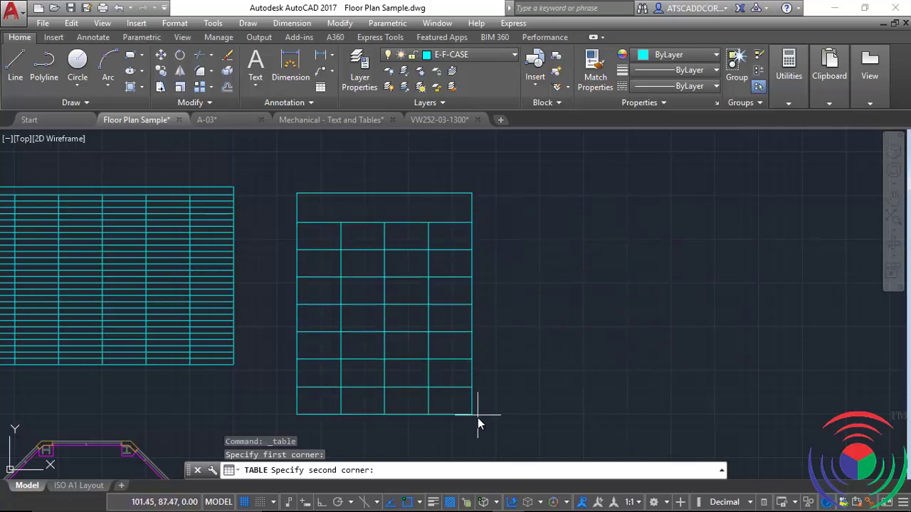
pyautogui.click(655, 374)
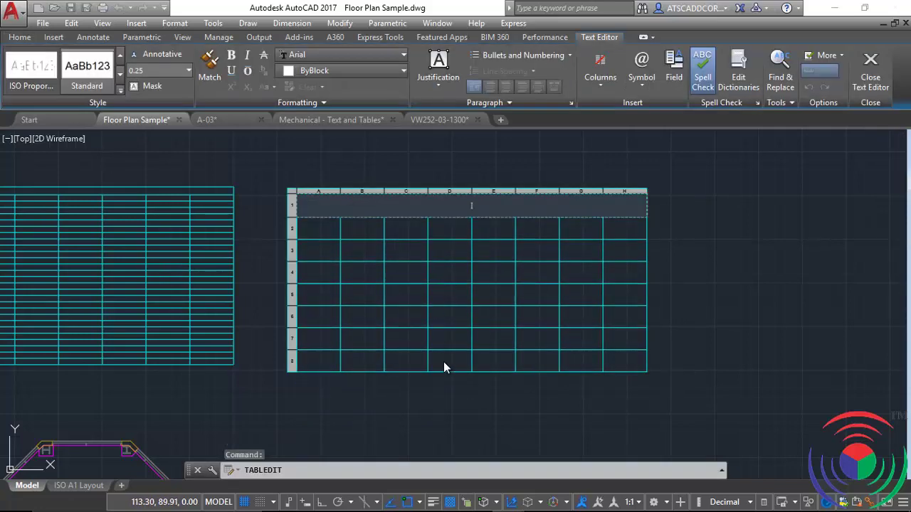
pyautogui.click(443, 377)
# Insert one more 5-column, 6-data-row table and bring back the Insert Table settings.
pyautogui.click(320, 87)
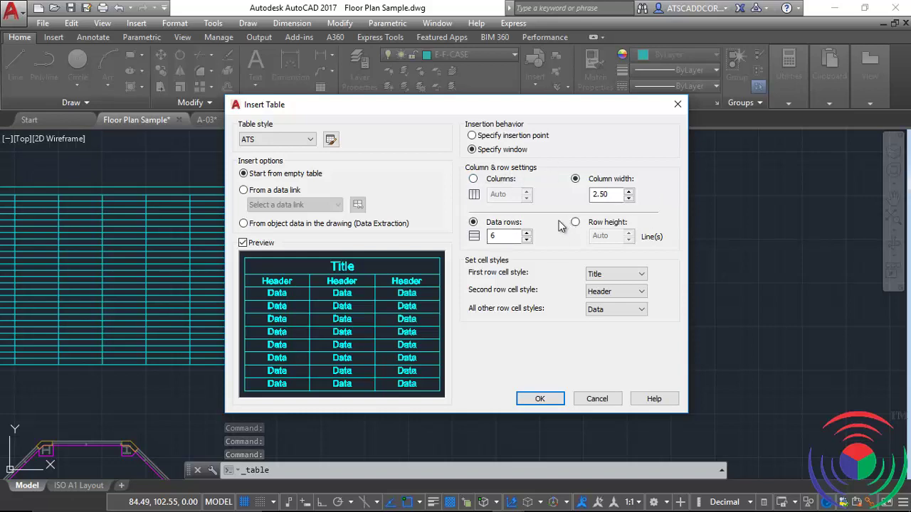
pyautogui.click(542, 399)
pyautogui.click(553, 390)
pyautogui.click(498, 199)
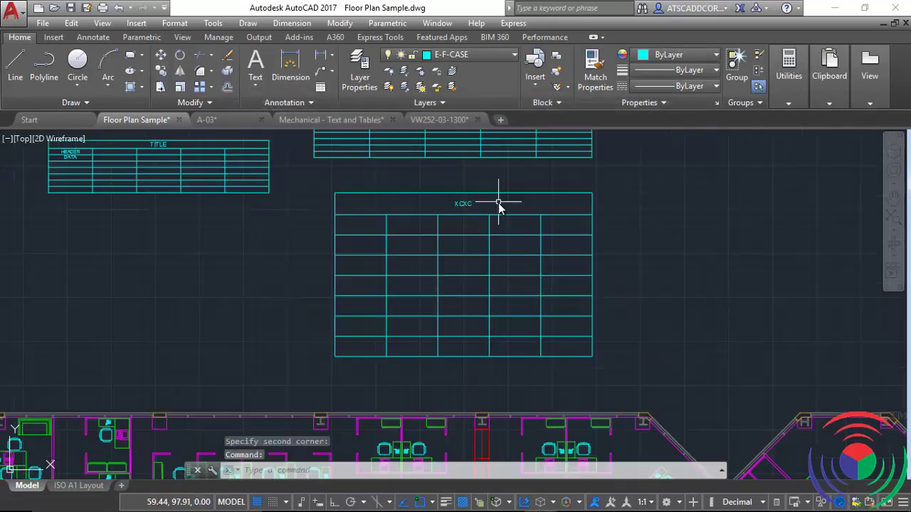
pyautogui.scroll(3, 498, 242)
pyautogui.scroll(2, 543, 366)
pyautogui.scroll(-3, 519, 327)
pyautogui.scroll(-2, 427, 228)
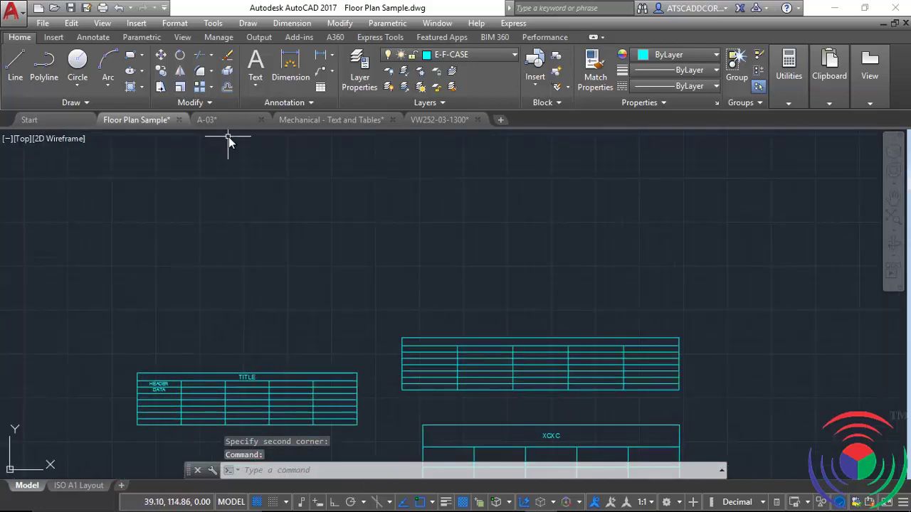
pyautogui.click(322, 86)
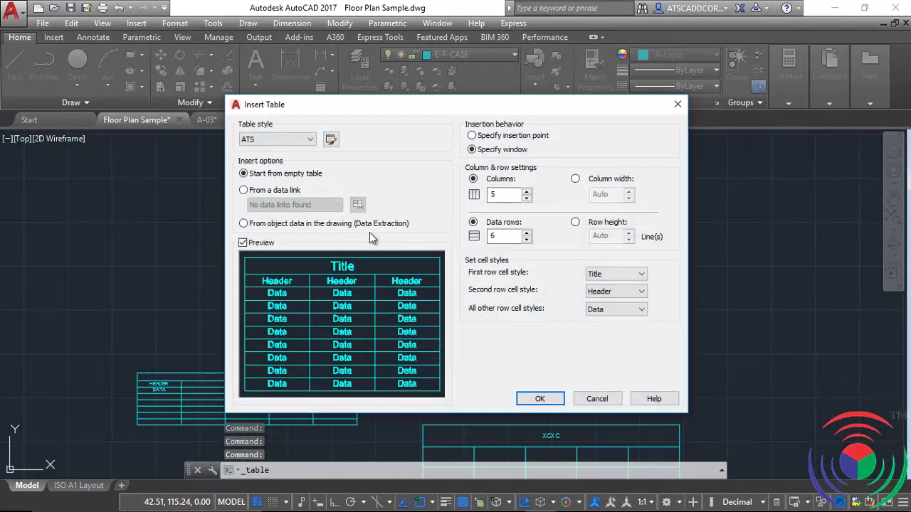
# Choose From a data link and create a new Excel data link named ATS.
pyautogui.click(244, 191)
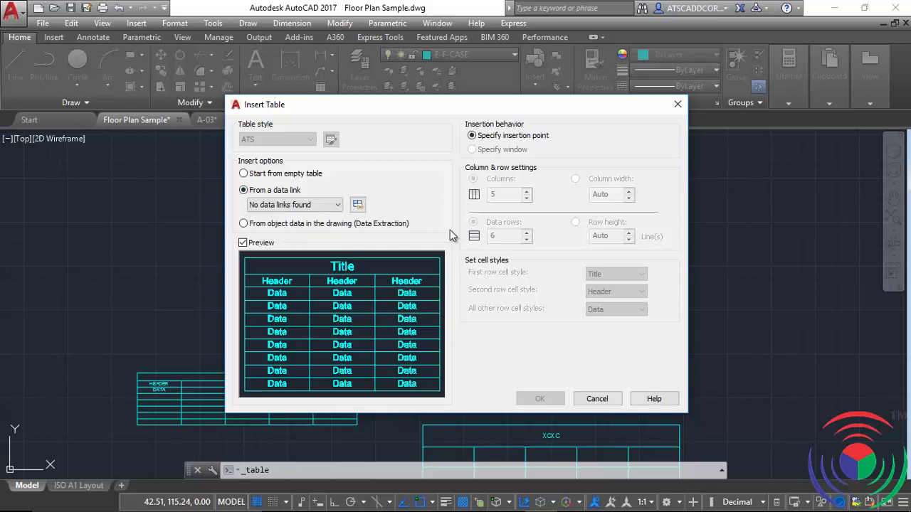
pyautogui.click(358, 205)
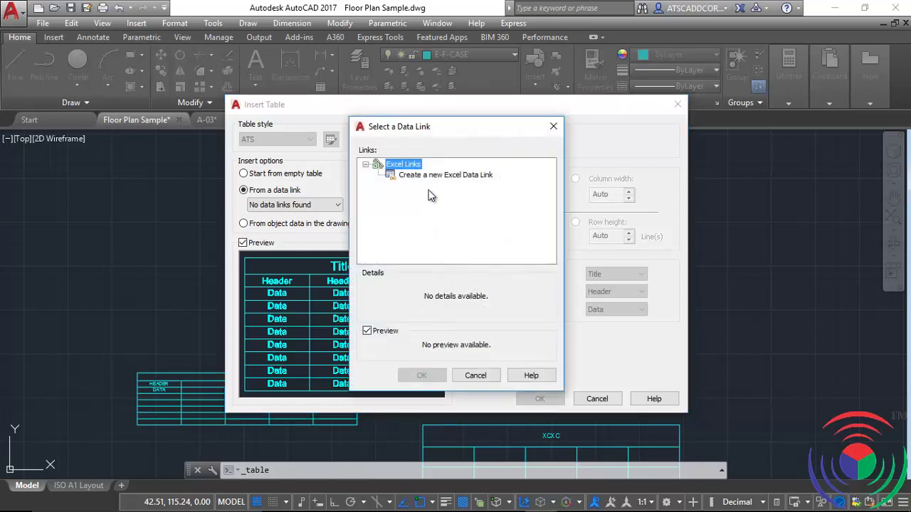
pyautogui.click(465, 176)
pyautogui.write('ATS')
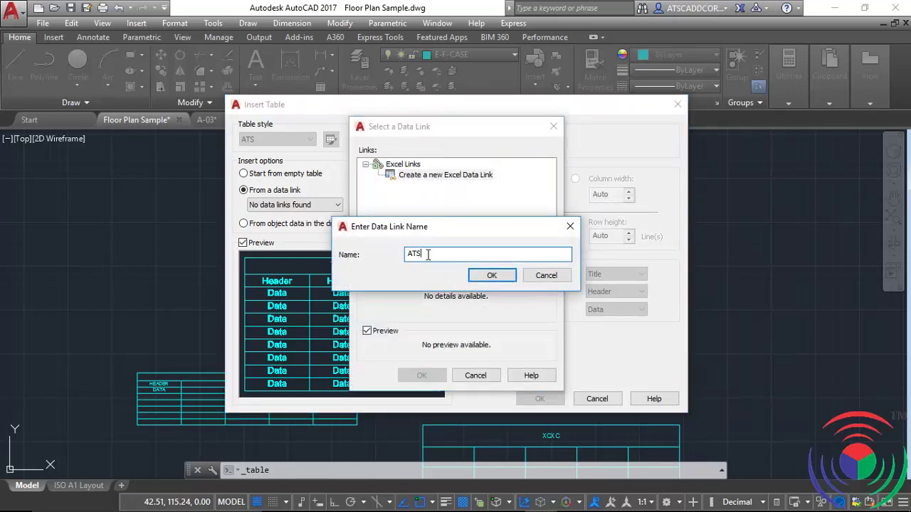
pyautogui.click(511, 278)
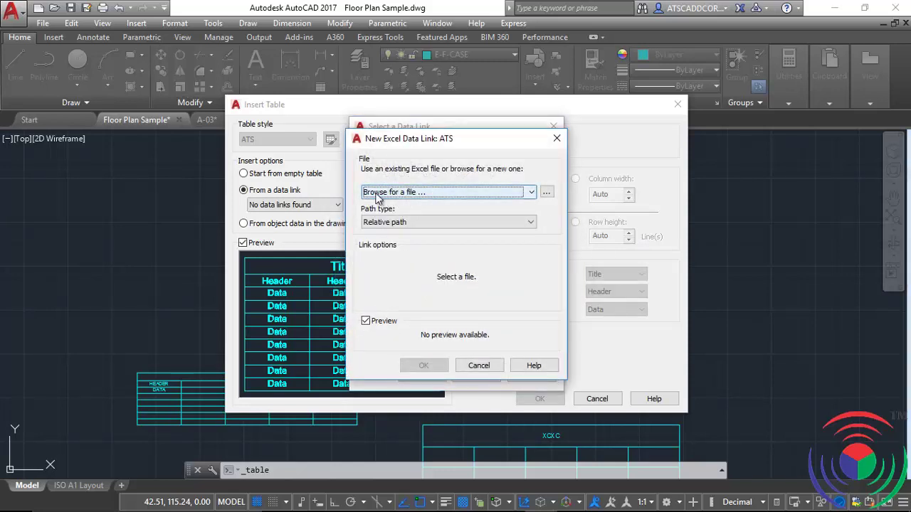
# Link ATS to the Desktop's New Microsoft Excel Worksheet and use it as the table source.
pyautogui.click(546, 192)
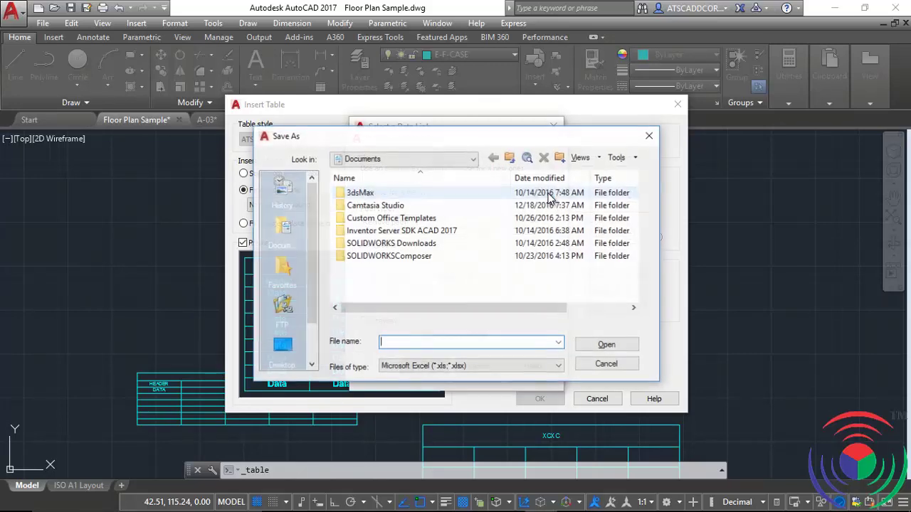
pyautogui.click(283, 345)
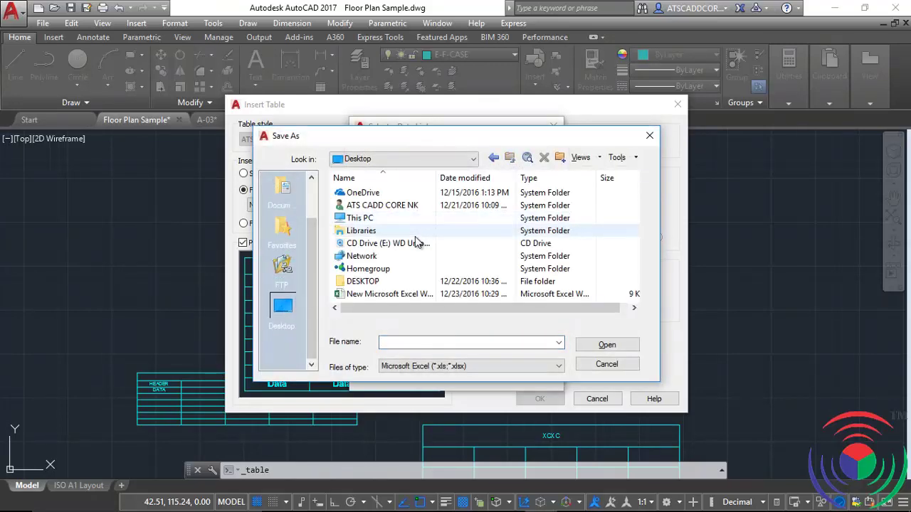
pyautogui.click(377, 297)
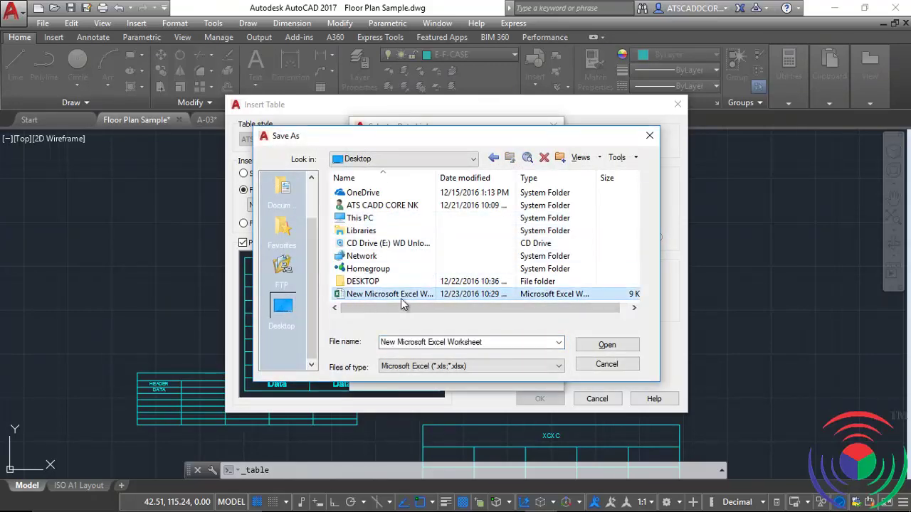
pyautogui.click(605, 345)
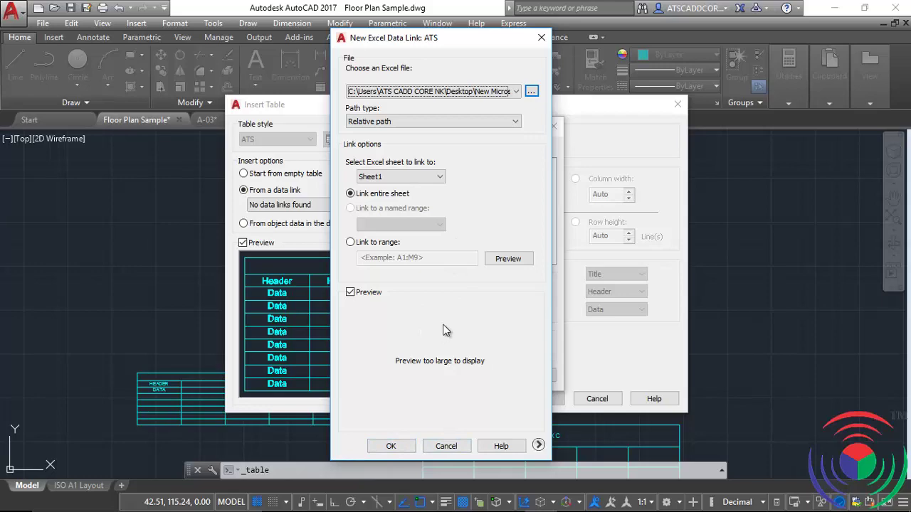
pyautogui.click(391, 447)
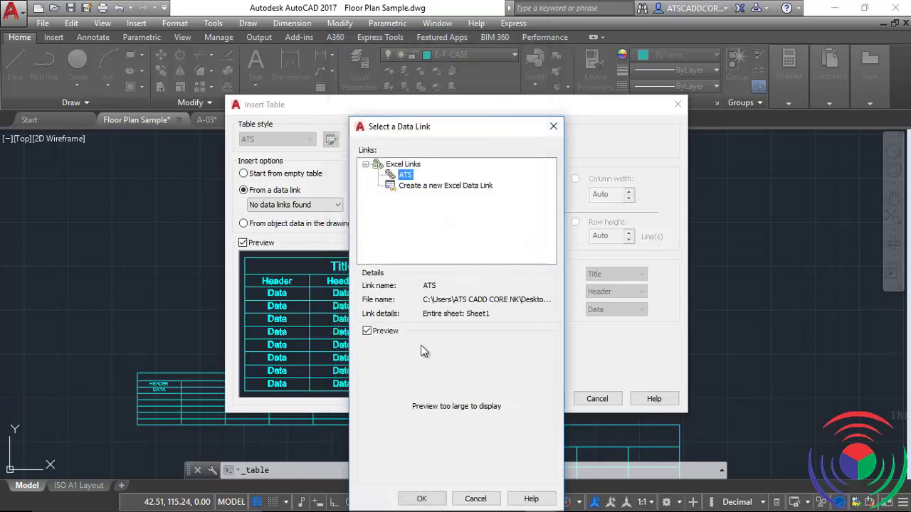
pyautogui.click(421, 500)
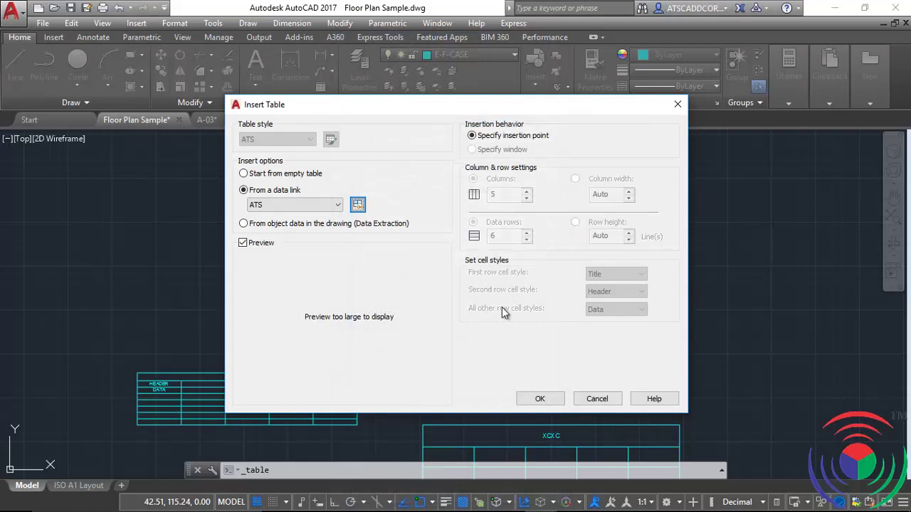
pyautogui.click(539, 399)
# Place the linked A1–D15 table in empty drawing space and zoom in to show its top row.
pyautogui.moveTo(325, 244); pyautogui.dragTo(571, 315, button='middle')
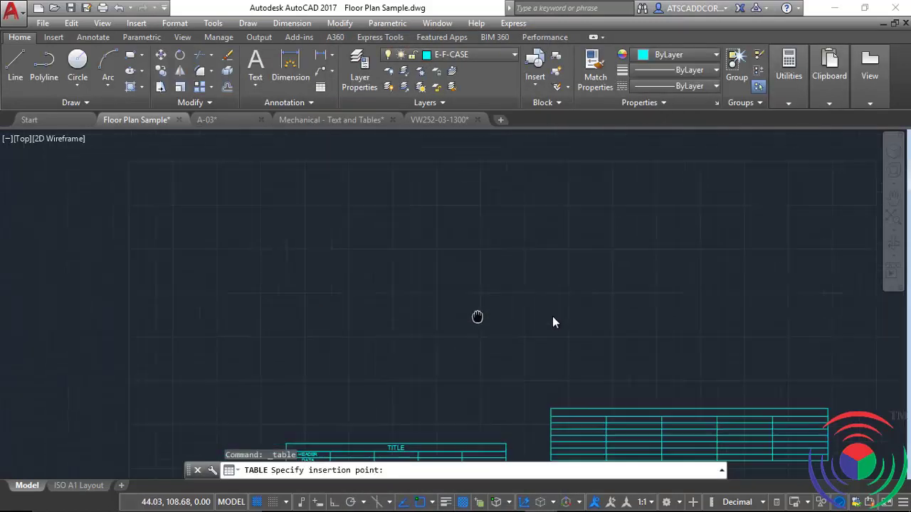
pyautogui.click(368, 238)
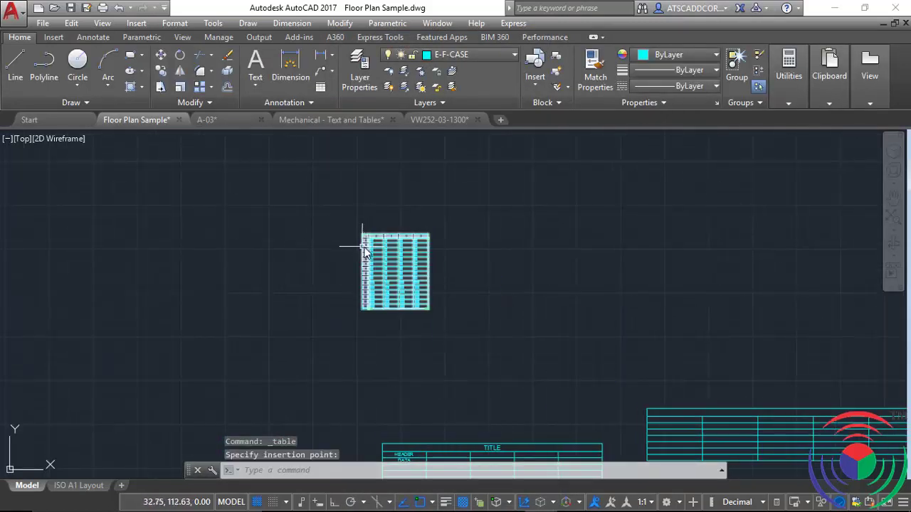
pyautogui.scroll(3, 389, 253)
pyautogui.scroll(3, 389, 253)
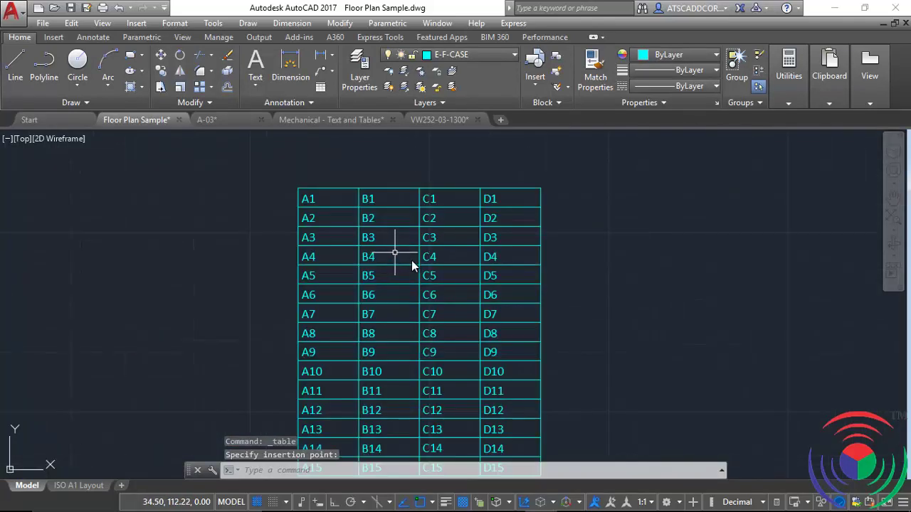
pyautogui.moveTo(362, 196); pyautogui.dragTo(361, 249, button='middle')
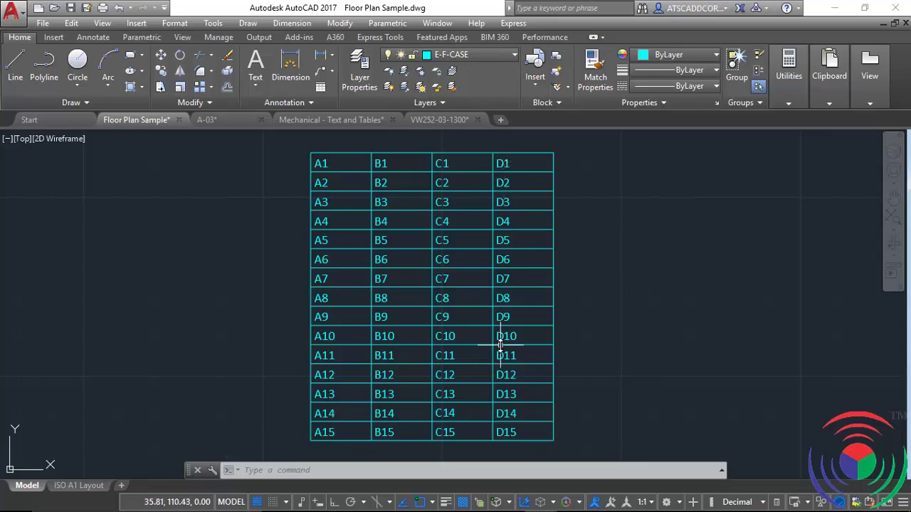
# Minimize AutoCAD and open the linked Excel workbook from the desktop.
pyautogui.click(789, 71)
pyautogui.click(837, 7)
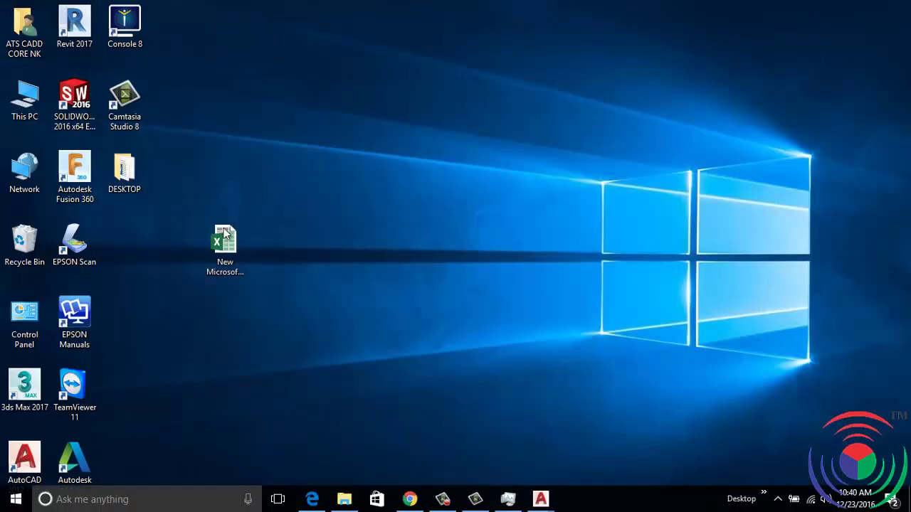
pyautogui.doubleClick(225, 235)
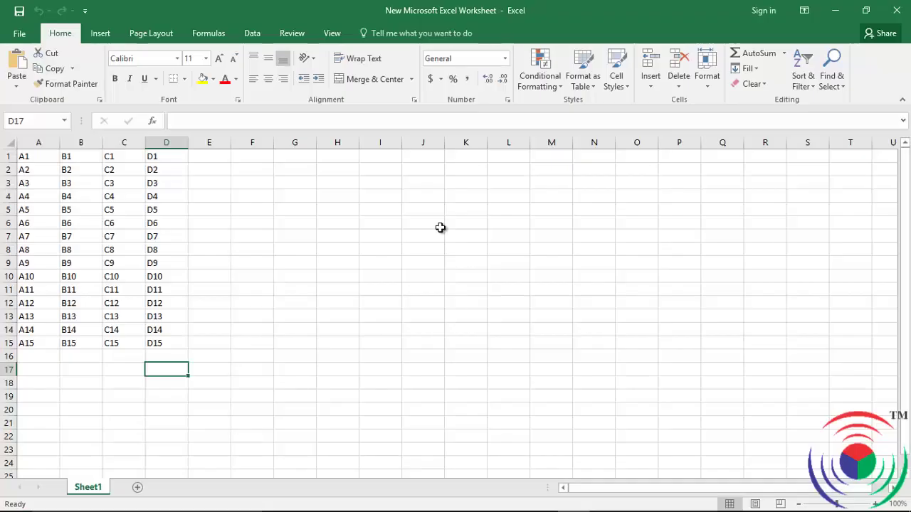
# Enter E and F column entries and fill columns E and F down to row 10.
pyautogui.click(213, 158)
pyautogui.write('E1')
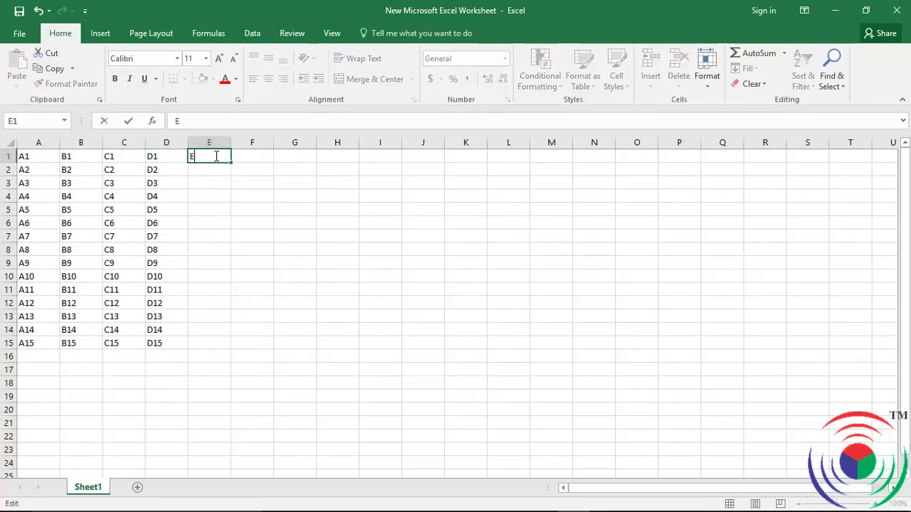
pyautogui.click(211, 172)
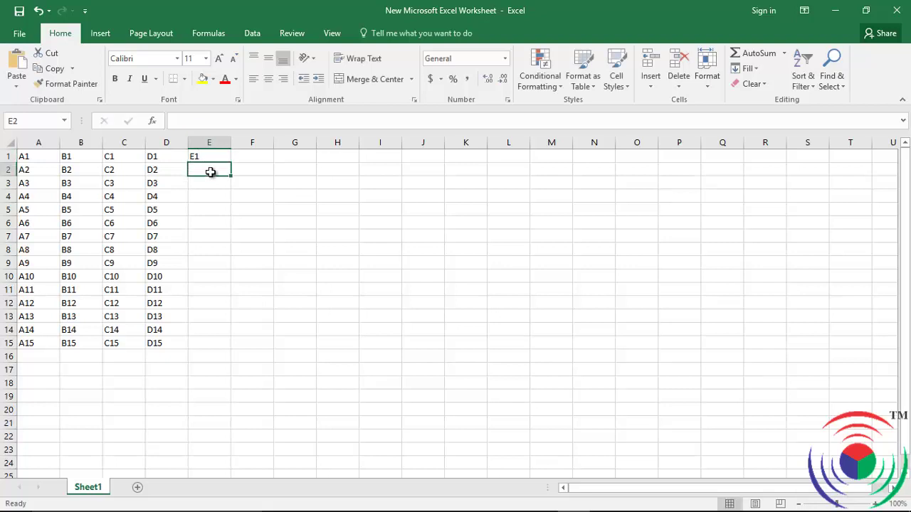
pyautogui.write('E2')
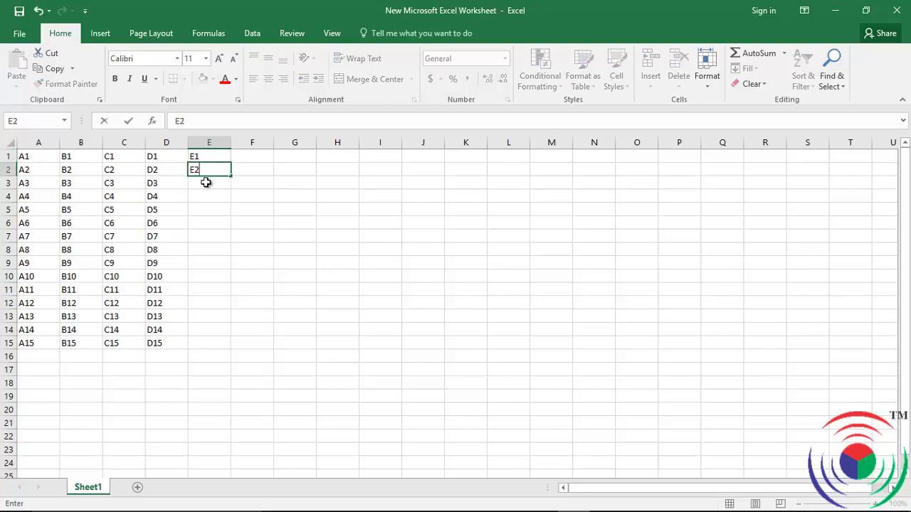
pyautogui.click(209, 156)
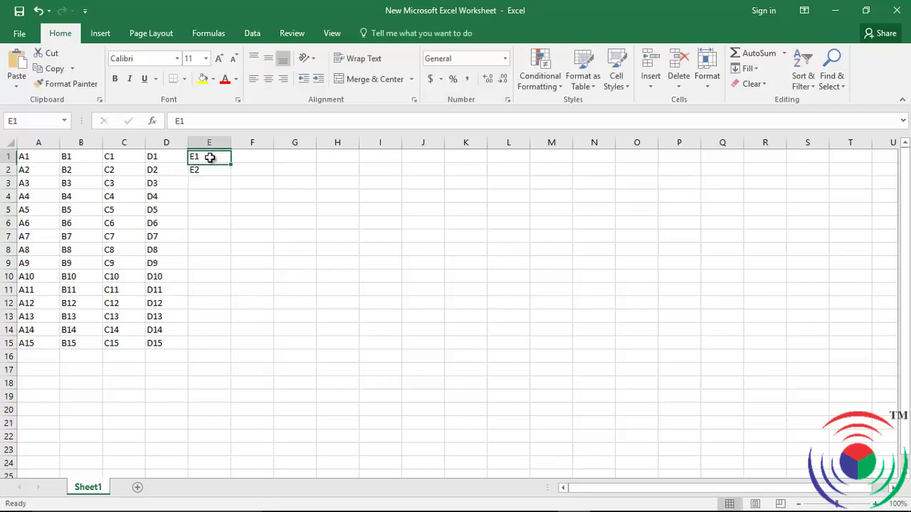
pyautogui.click(256, 156)
pyautogui.write('F1')
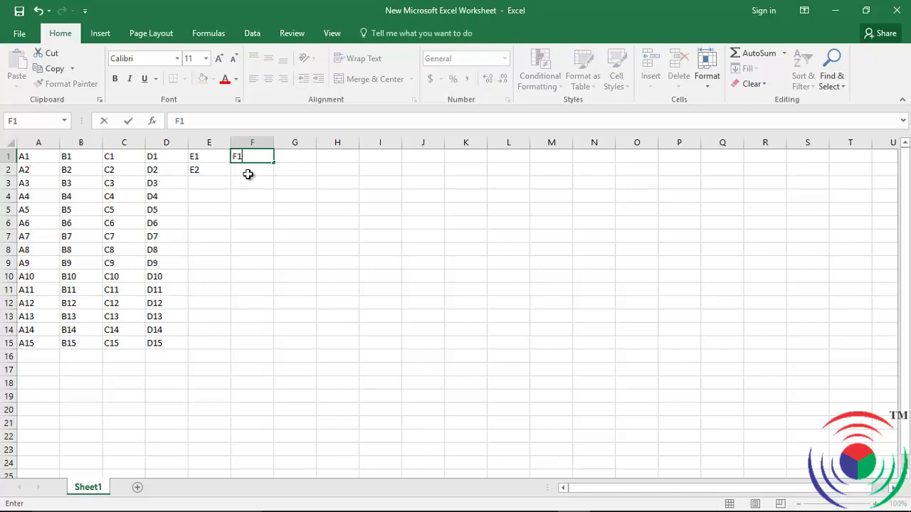
pyautogui.click(247, 174)
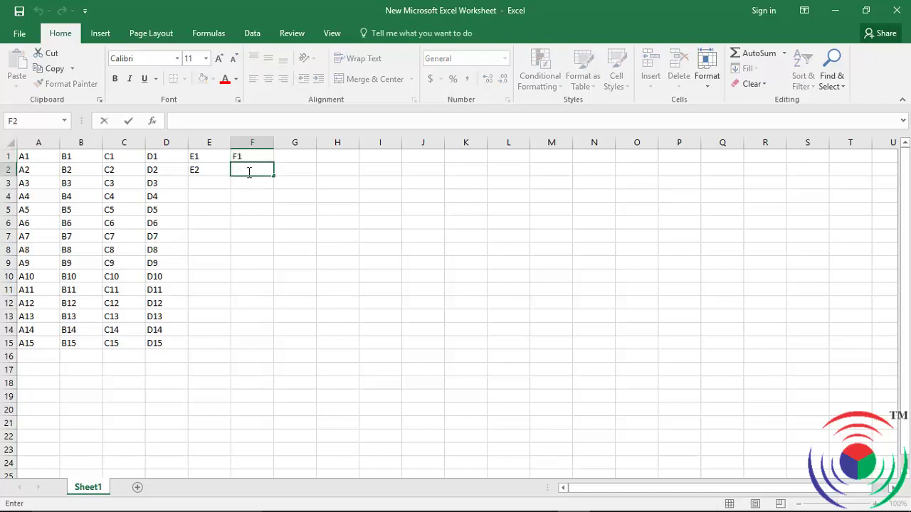
pyautogui.write('F2')
pyautogui.press('Return')
pyautogui.moveTo(221, 156)
pyautogui.mouseDown()
pyautogui.moveTo(258, 169)
pyautogui.moveTo(269, 290)
pyautogui.moveTo(266, 282)
pyautogui.mouseUp()
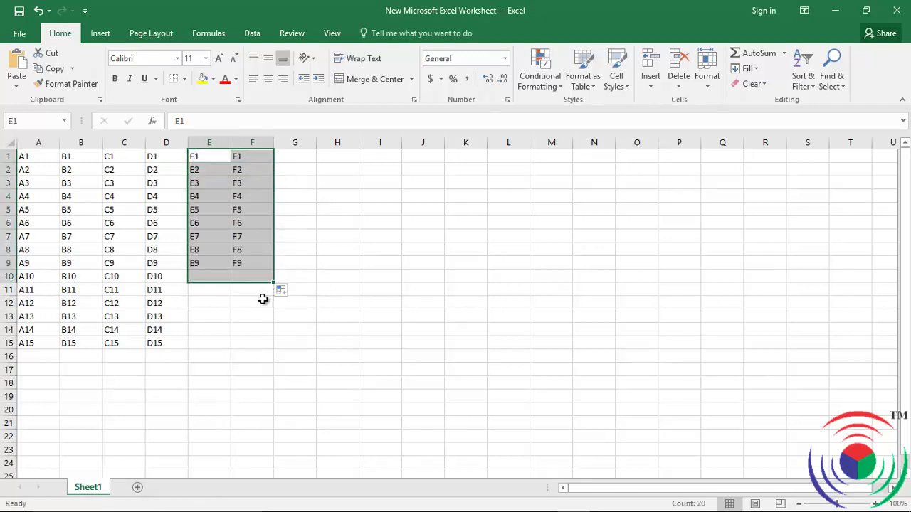
# Clear the contents of cells C10:D15.
pyautogui.click(170, 275)
pyautogui.moveTo(166, 281)
pyautogui.mouseDown()
pyautogui.moveTo(167, 340)
pyautogui.moveTo(130, 337)
pyautogui.mouseUp()
pyautogui.press('Delete')
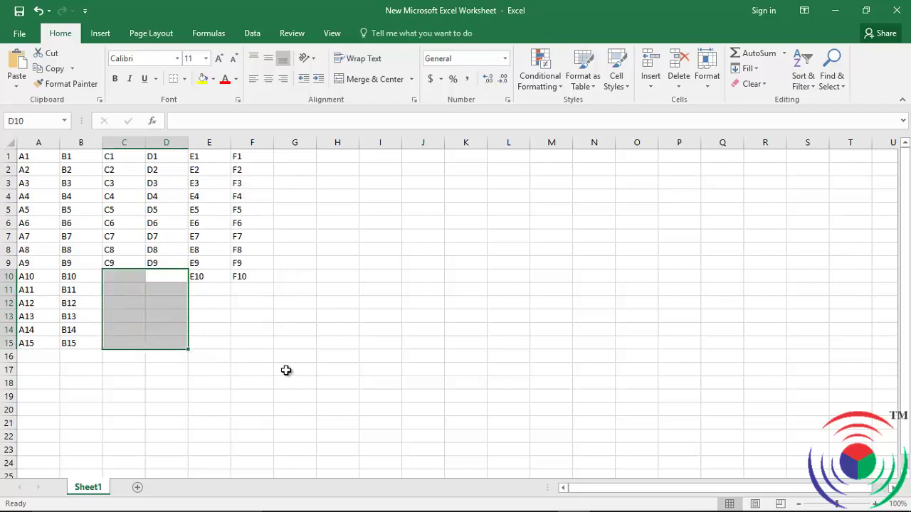
pyautogui.click(223, 321)
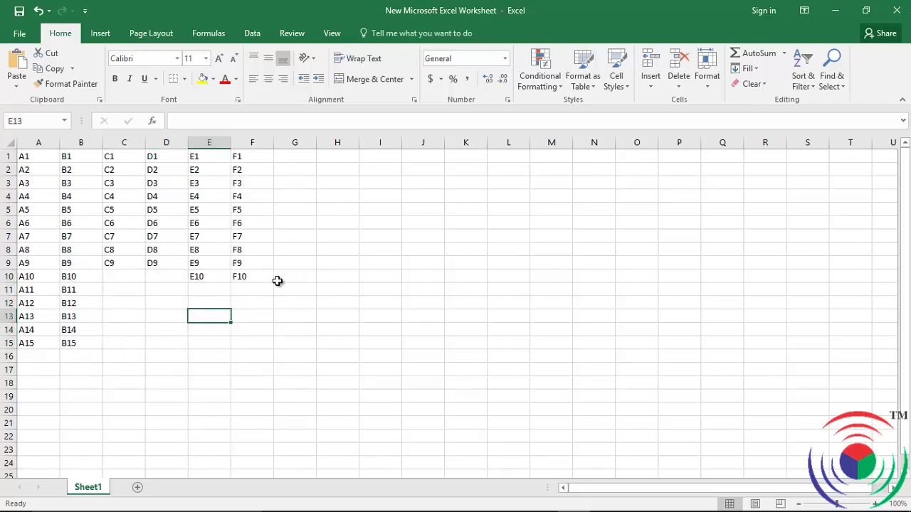
# Save the workbook and close Excel.
pyautogui.click(18, 35)
pyautogui.click(27, 140)
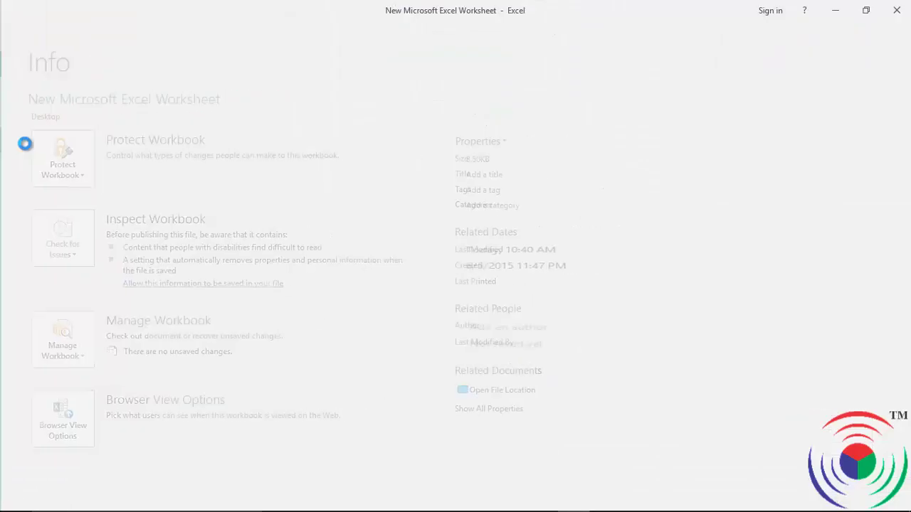
pyautogui.click(890, 9)
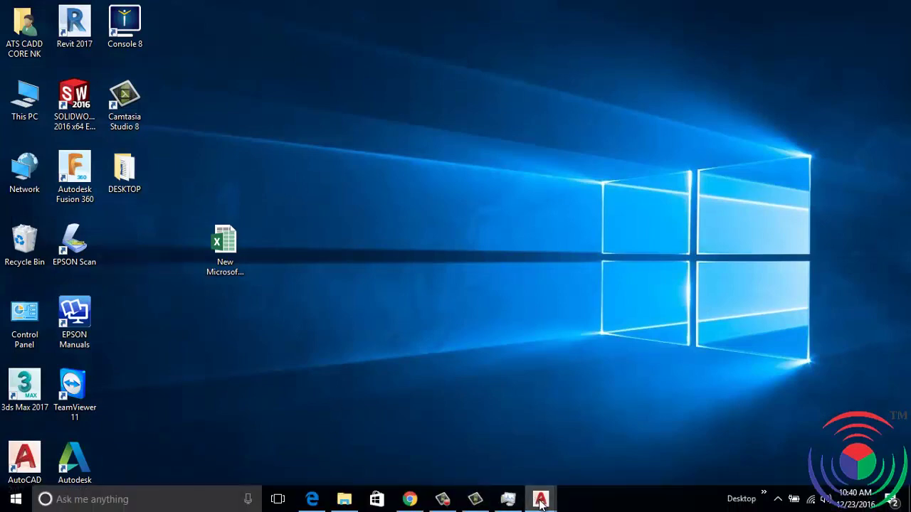
# Restore AutoCAD and update the table from the changed data link.
pyautogui.moveTo(541, 499)
pyautogui.click(357, 423)
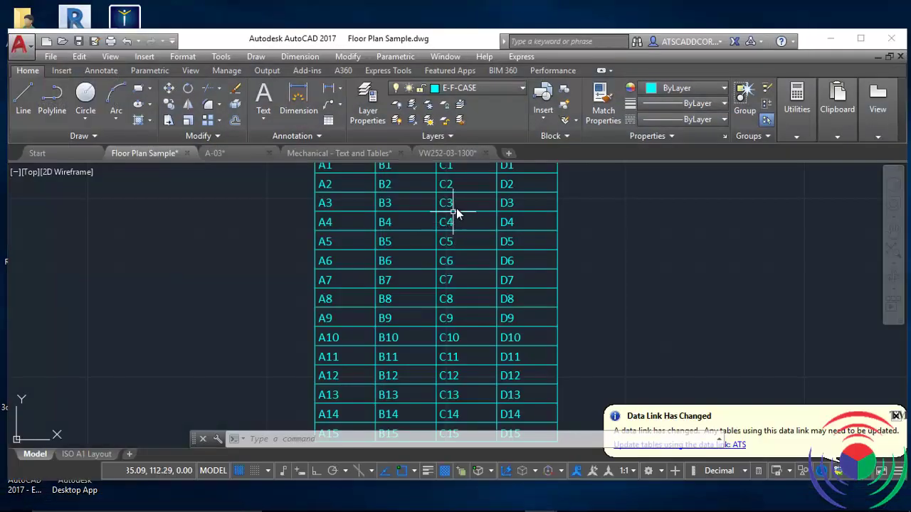
pyautogui.scroll(-2, 639, 332)
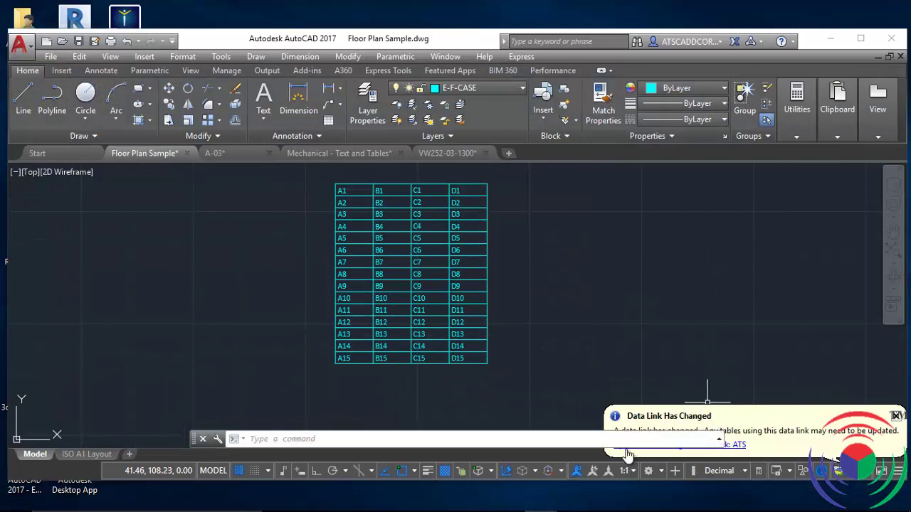
pyautogui.click(740, 446)
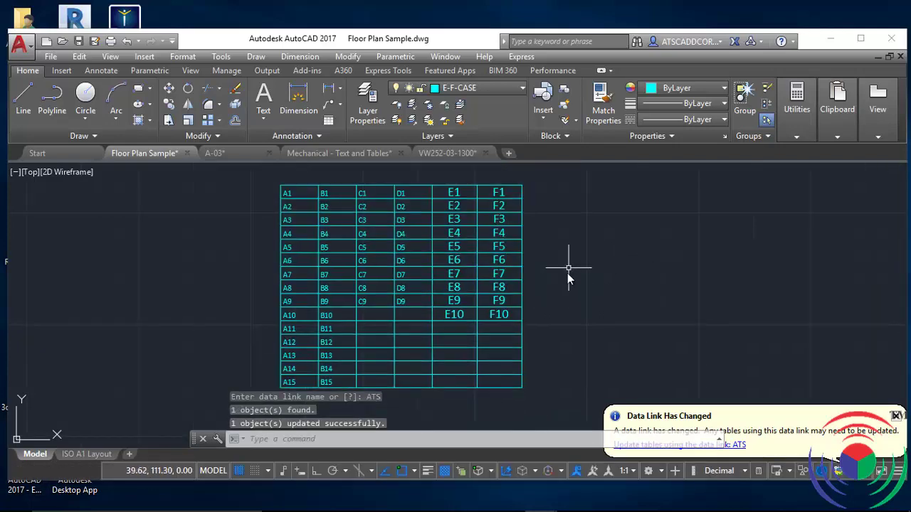
pyautogui.moveTo(567, 273)
pyautogui.mouseDown(button='middle')
pyautogui.moveTo(578, 260)
pyautogui.moveTo(578, 276)
pyautogui.mouseUp(button='middle')
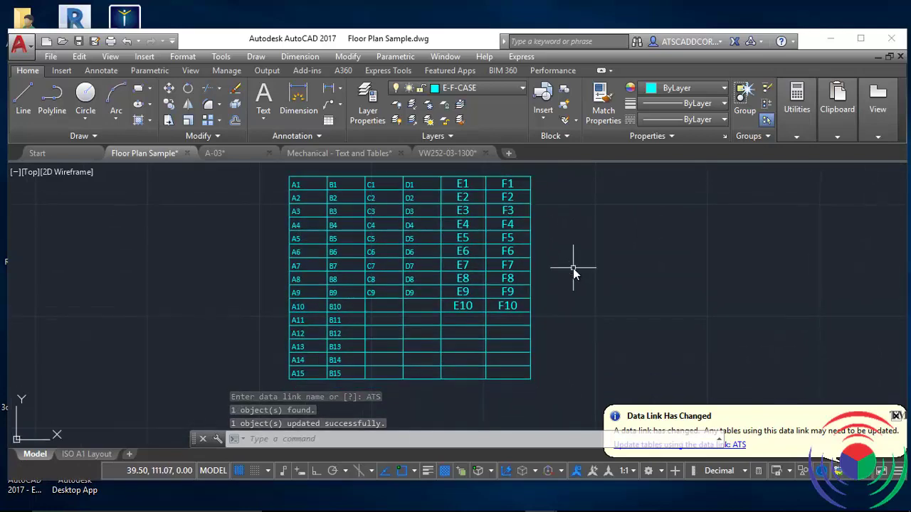
# Inspect the updated table's new E–F columns and empty C10:D15 cells, then dismiss the notification.
pyautogui.click(320, 226)
pyautogui.press('Escape')
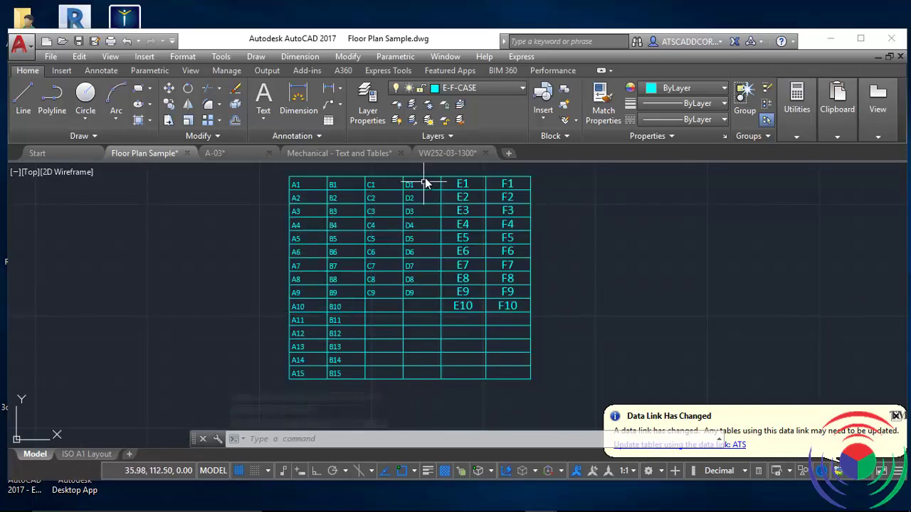
pyautogui.click(458, 284)
pyautogui.press('Escape')
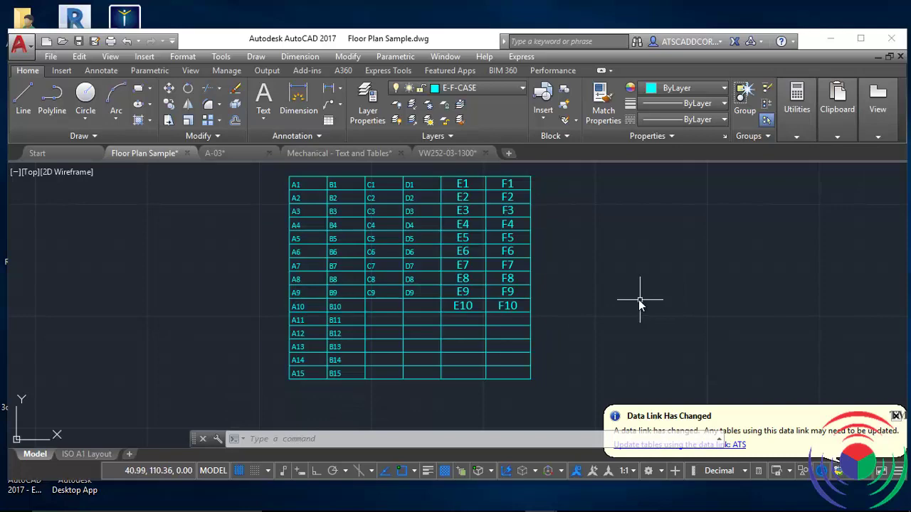
pyautogui.click(403, 311)
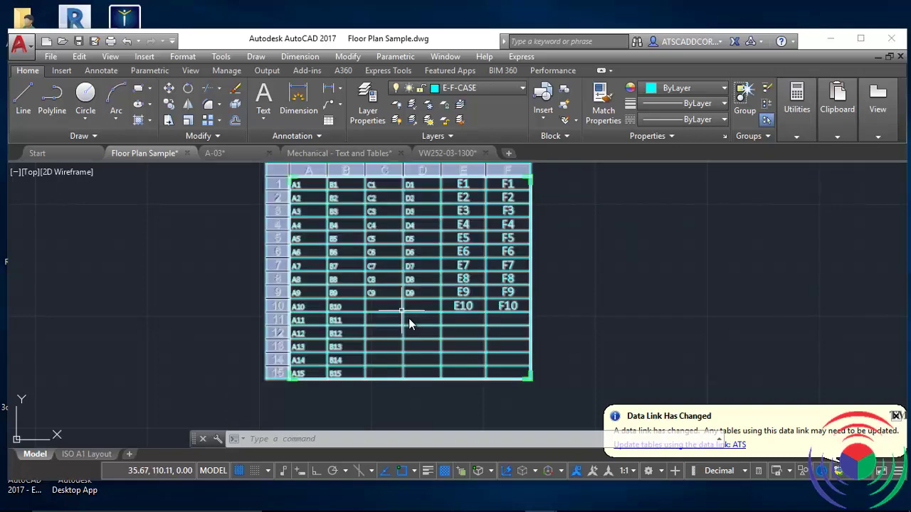
pyautogui.press('Escape')
pyautogui.click(466, 379)
pyautogui.press('Escape')
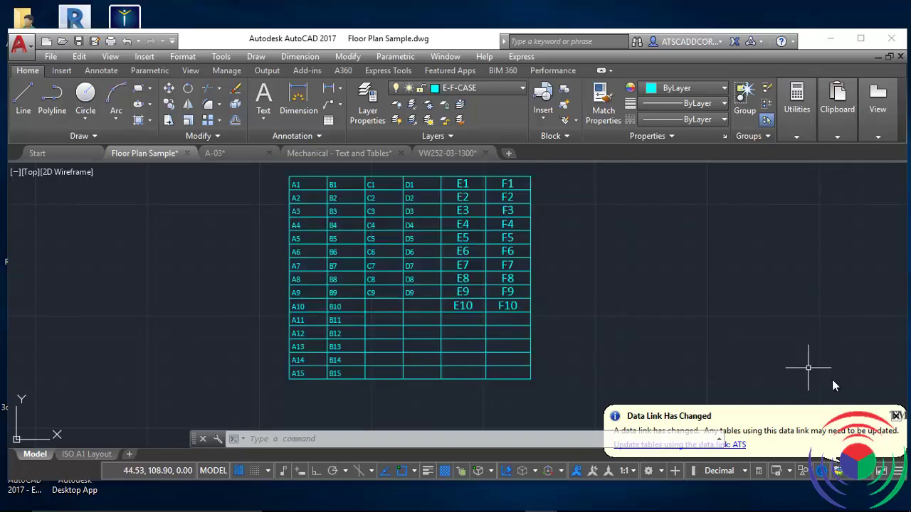
pyautogui.click(898, 416)
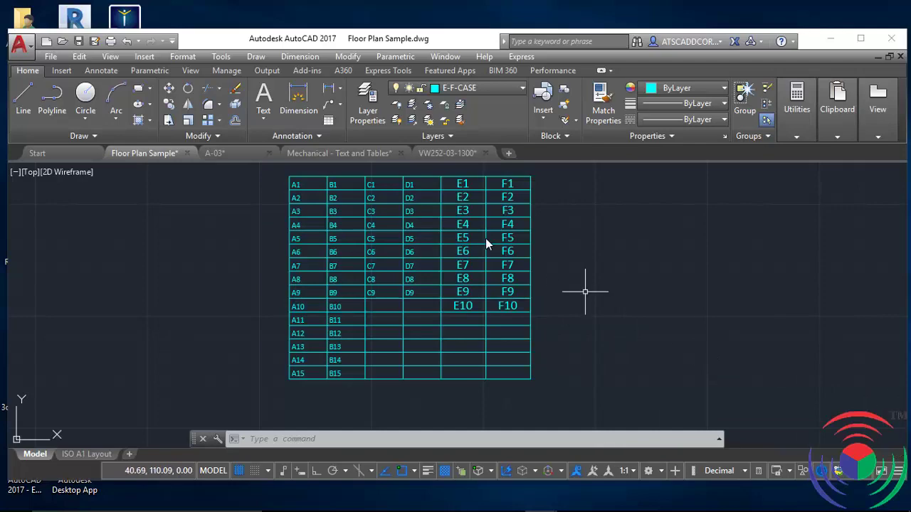
pyautogui.click(328, 121)
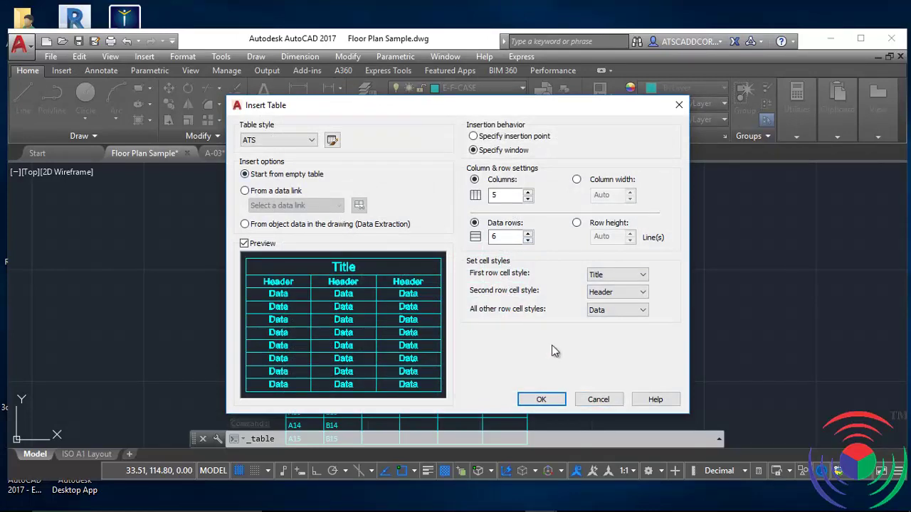
pyautogui.click(597, 400)
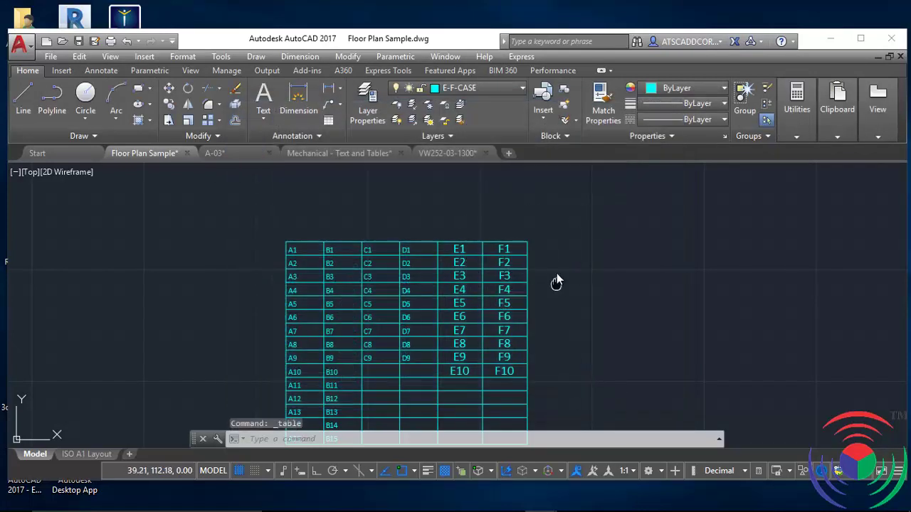